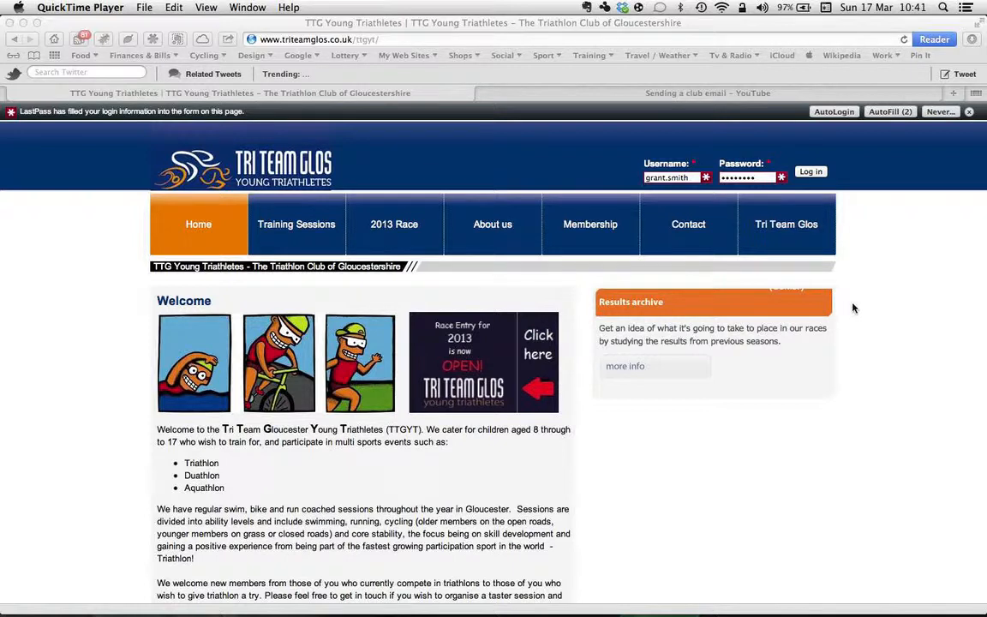
Step: Log in to the TTG Young Triathletes website with the prefilled credentials
{"action": "scroll", "coordinate": [885, 435], "scroll_direction": "down", "scroll_amount": 5}
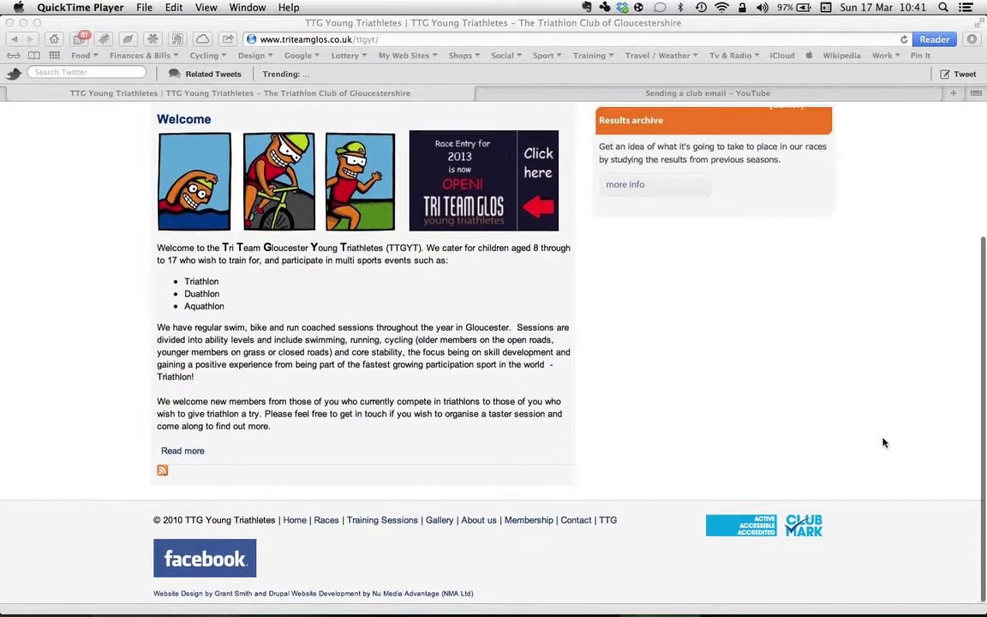
{"action": "scroll", "coordinate": [884, 442], "scroll_direction": "up", "scroll_amount": 1}
{"action": "scroll", "coordinate": [884, 442], "scroll_direction": "down", "scroll_amount": 1}
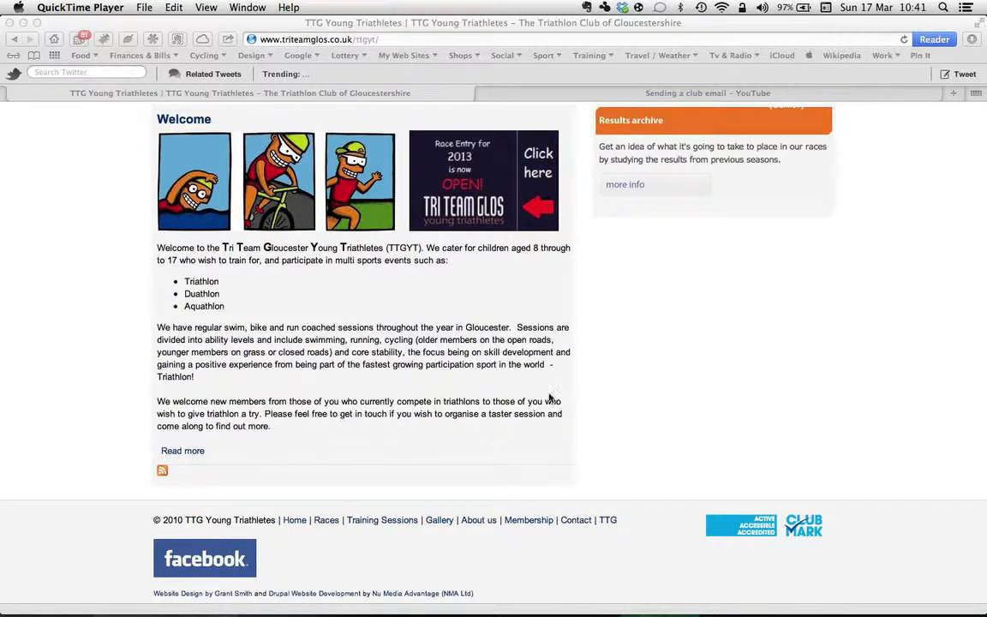
{"action": "left_click", "coordinate": [736, 30]}
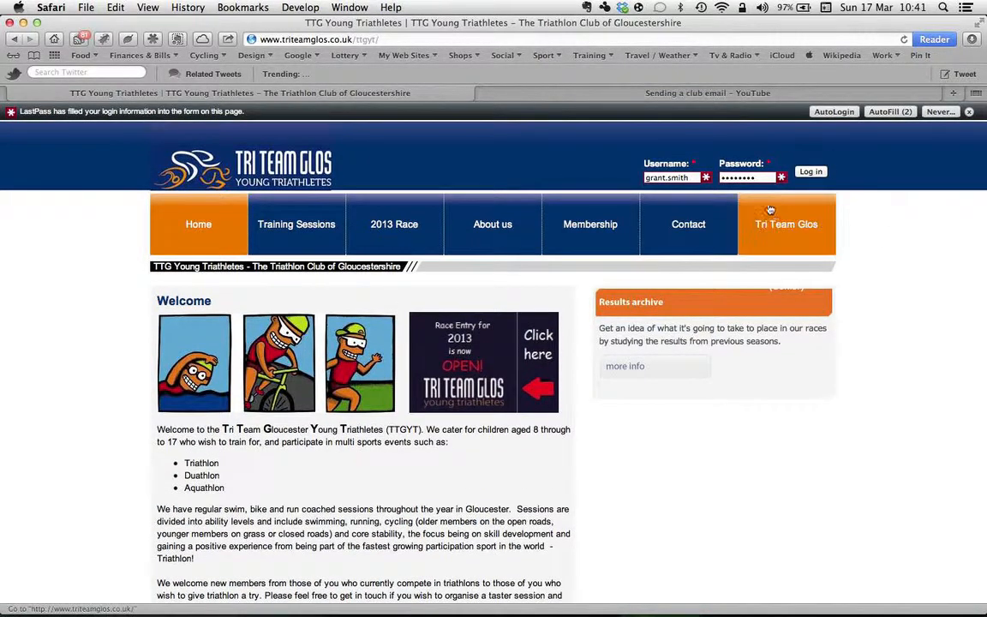
{"action": "left_click", "coordinate": [814, 172]}
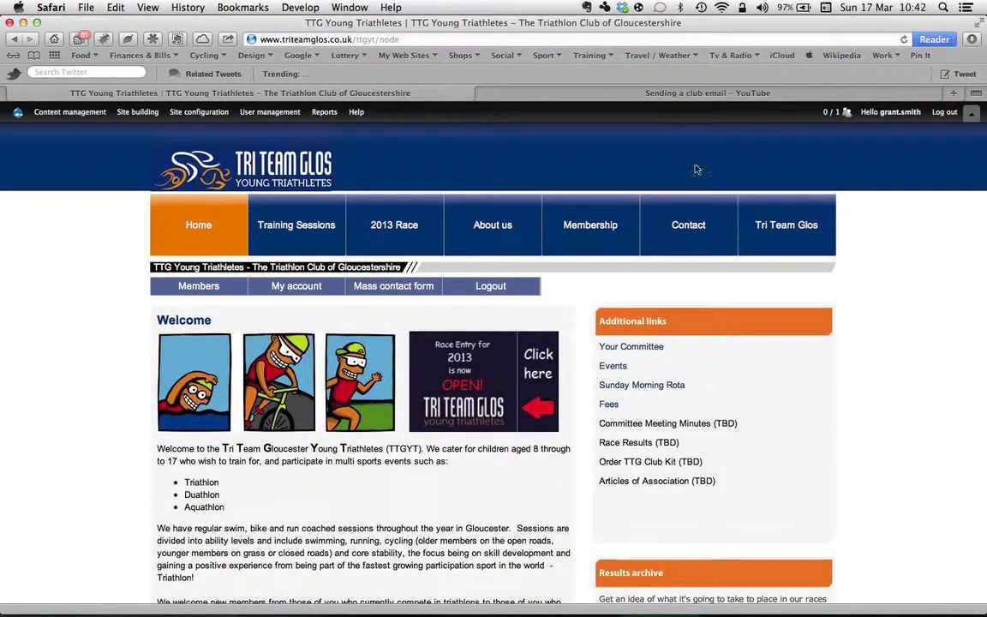
Step: Start adding a new content entry of the News Item type
{"action": "left_click", "coordinate": [971, 112]}
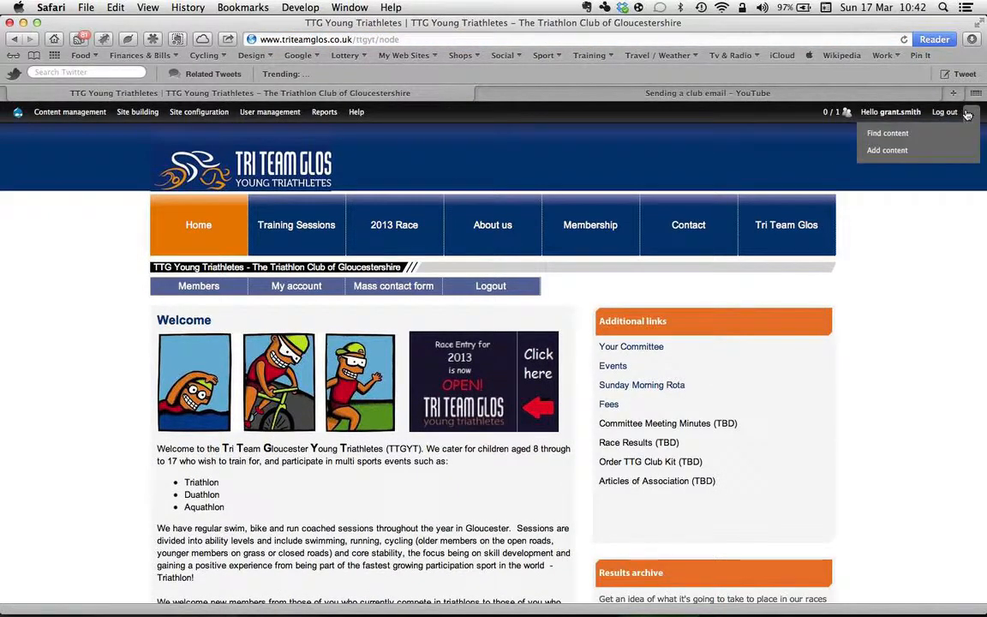
{"action": "left_click", "coordinate": [885, 152]}
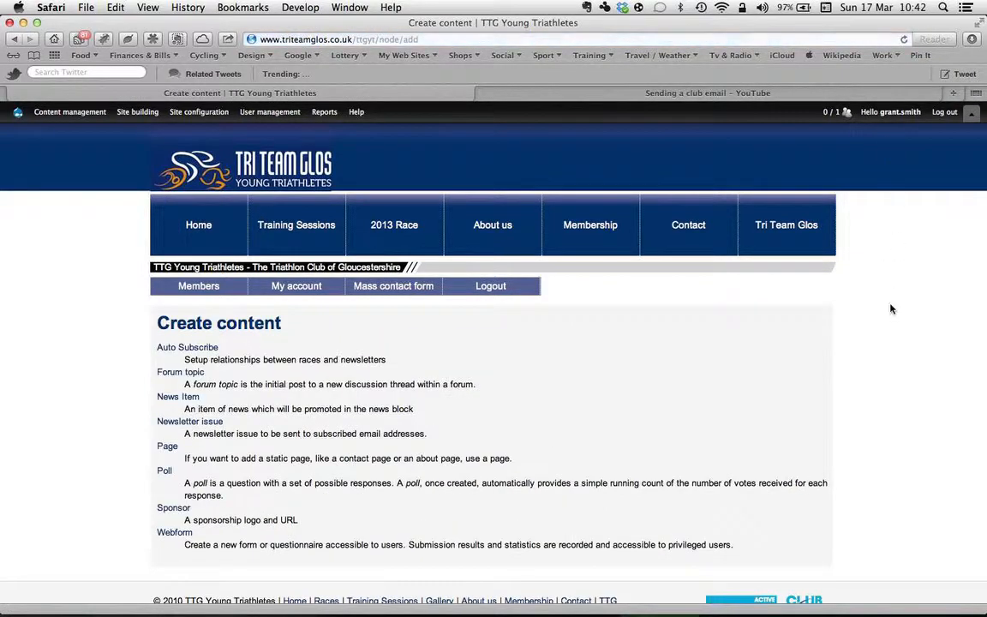
{"action": "scroll", "coordinate": [891, 309], "scroll_direction": "down", "scroll_amount": 3}
{"action": "left_click", "coordinate": [179, 316]}
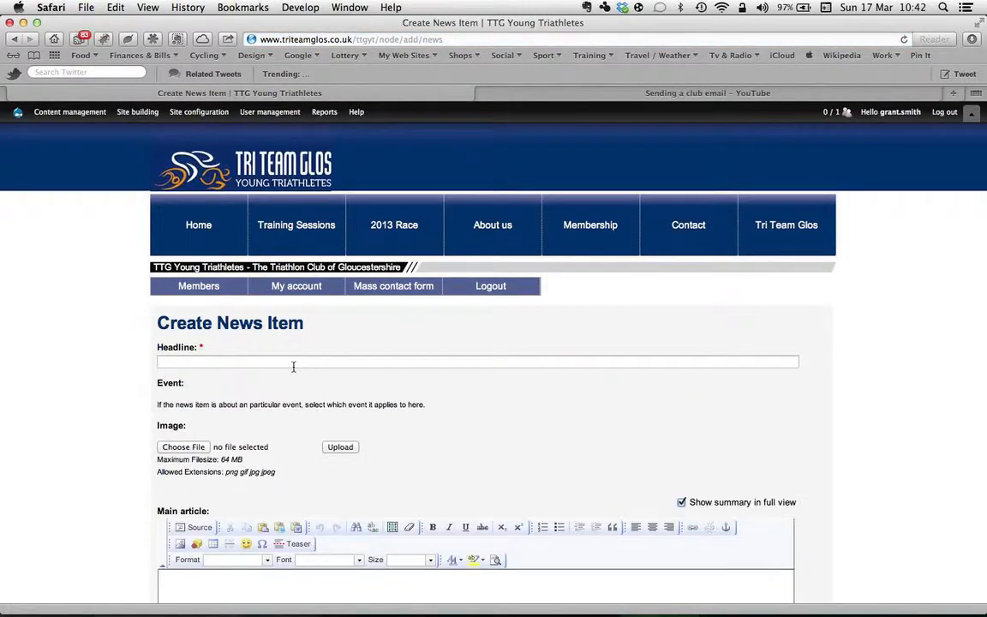
Step: Enter the headline "Test news item" and the main article text "Test news"
{"action": "left_click", "coordinate": [295, 363]}
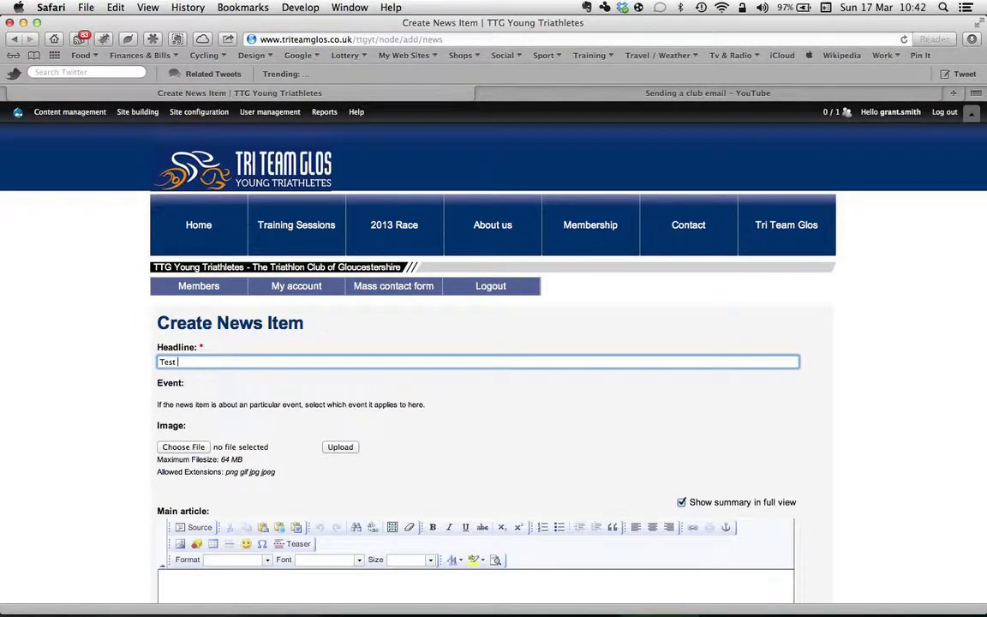
{"action": "type", "text": "Test news item"}
{"action": "scroll", "coordinate": [460, 433], "scroll_direction": "down", "scroll_amount": 5}
{"action": "left_click", "coordinate": [429, 472]}
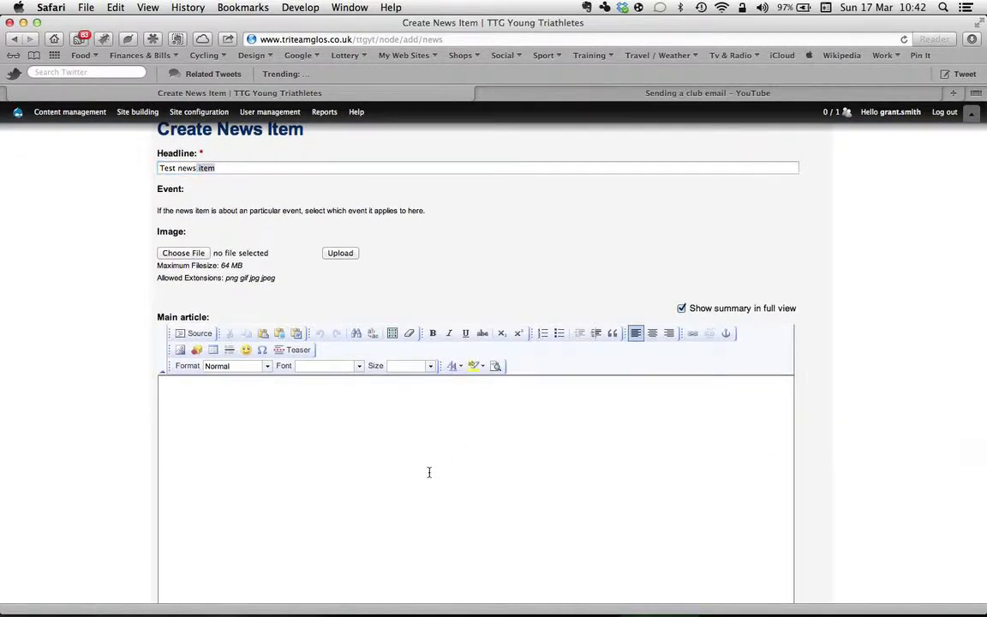
{"action": "type", "text": "Test news"}
Step: Check the publishing options of the news item and save it
{"action": "scroll", "coordinate": [891, 548], "scroll_direction": "down", "scroll_amount": 10}
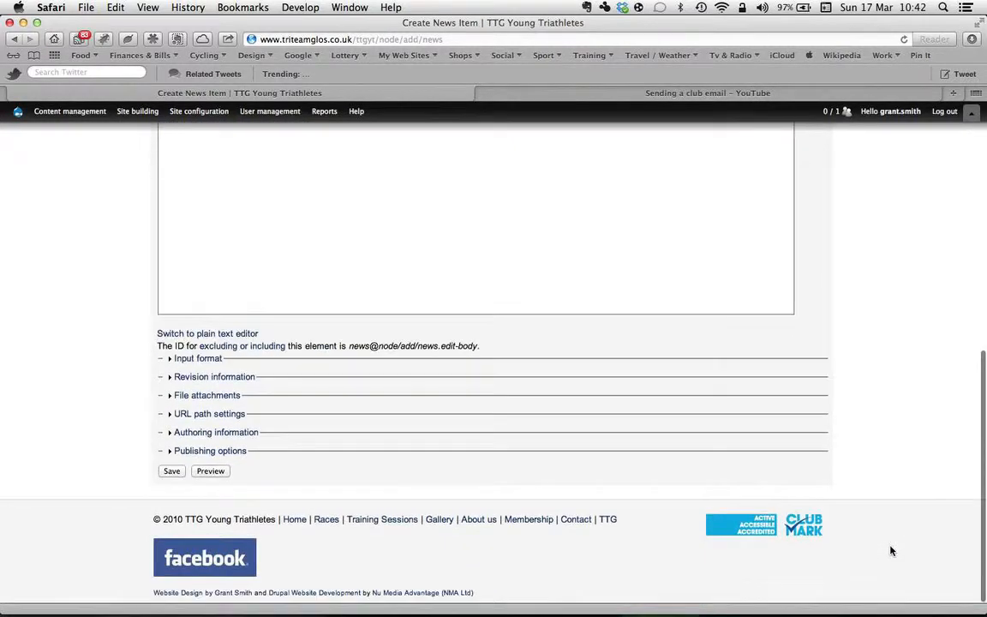
{"action": "left_click", "coordinate": [184, 452]}
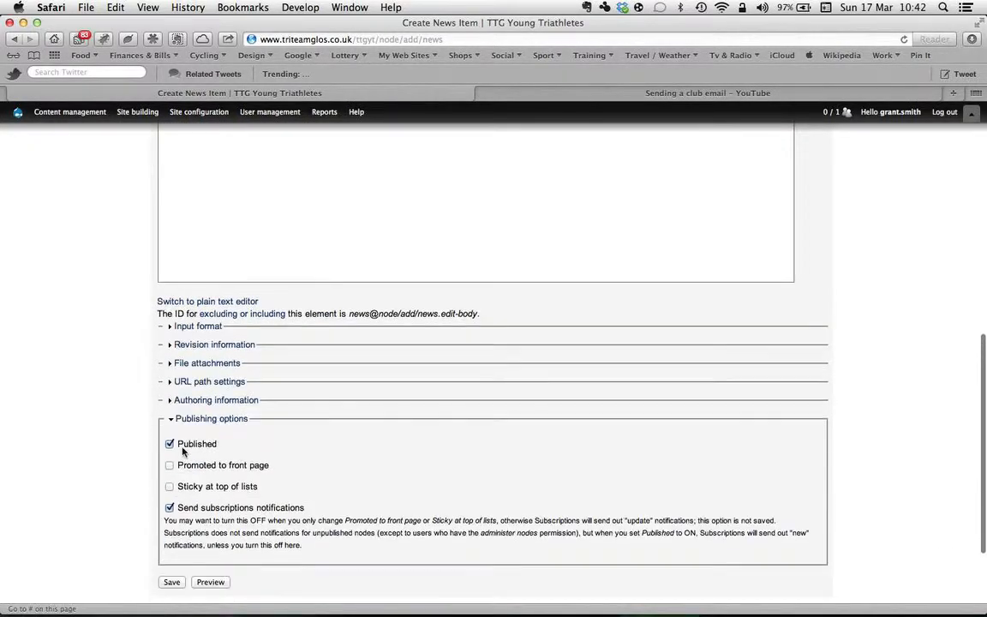
{"action": "left_click", "coordinate": [204, 420]}
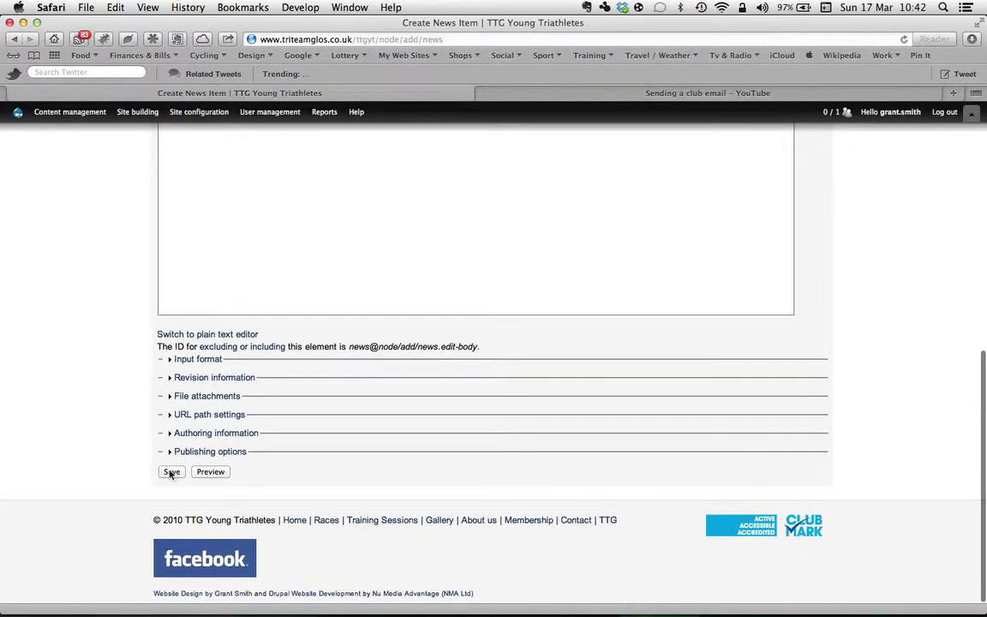
{"action": "left_click", "coordinate": [173, 472]}
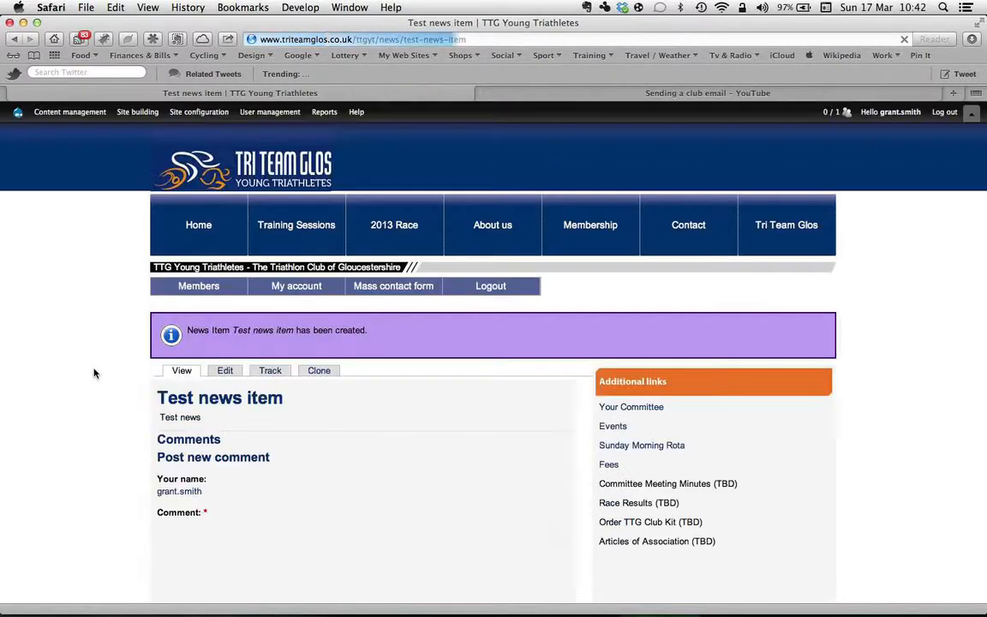
Step: Check the News Articles section on the site's home page for the new item
{"action": "left_click", "coordinate": [205, 248]}
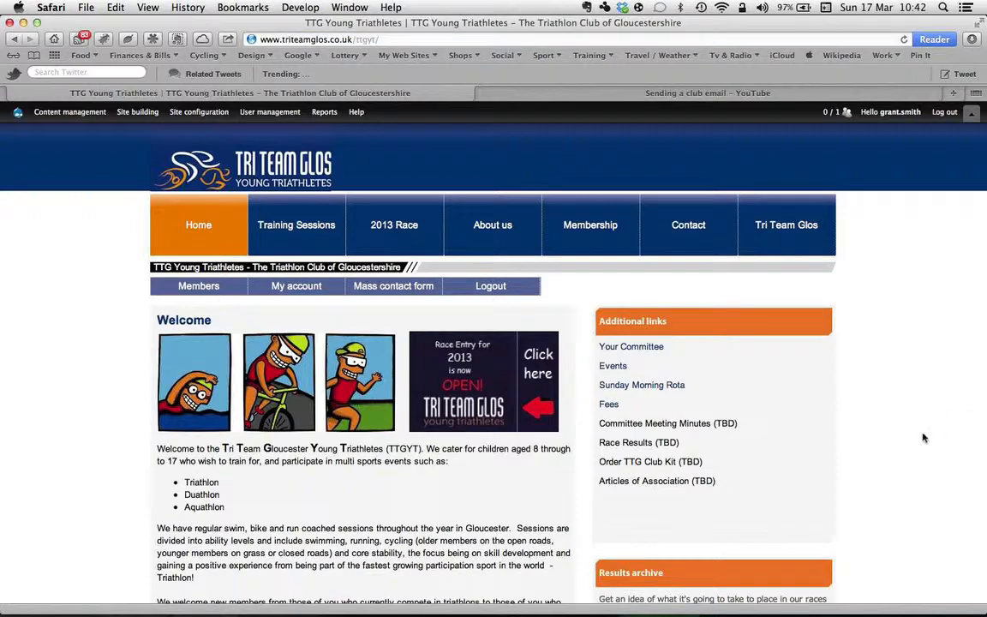
{"action": "scroll", "coordinate": [923, 437], "scroll_direction": "down", "scroll_amount": 5}
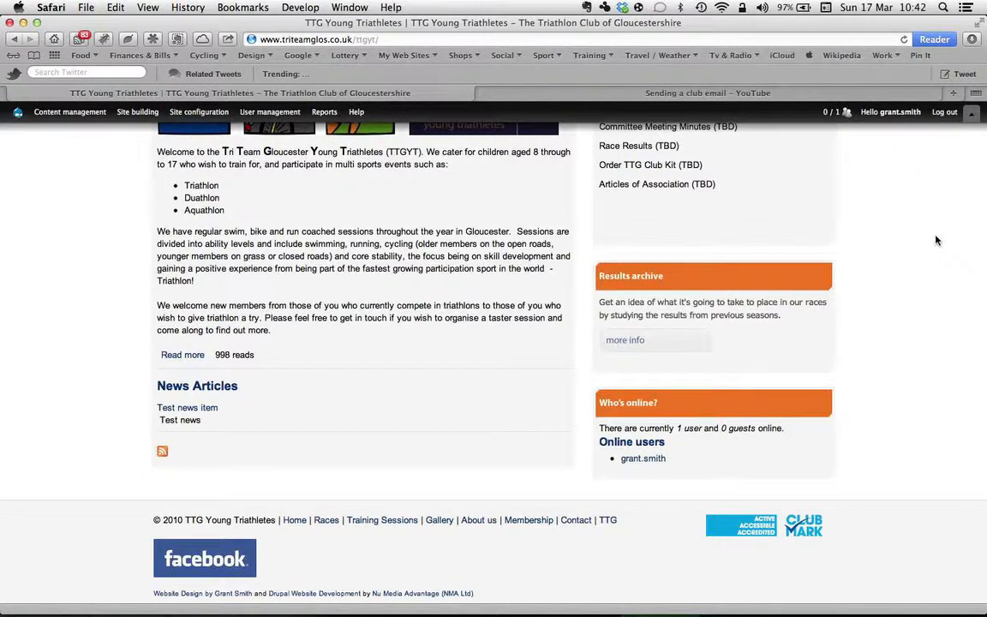
{"action": "scroll", "coordinate": [936, 241], "scroll_direction": "up", "scroll_amount": 2}
{"action": "scroll", "coordinate": [937, 240], "scroll_direction": "up", "scroll_amount": 5}
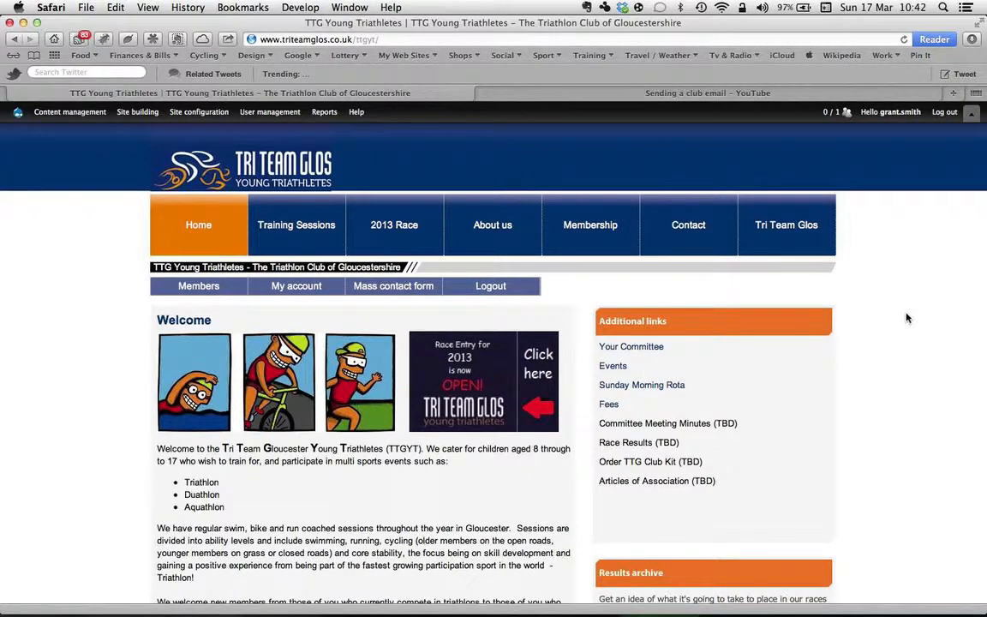
Step: Start a new content entry of the Sponsor type and title it "Test Sponsor"
{"action": "mouse_move", "coordinate": [879, 107]}
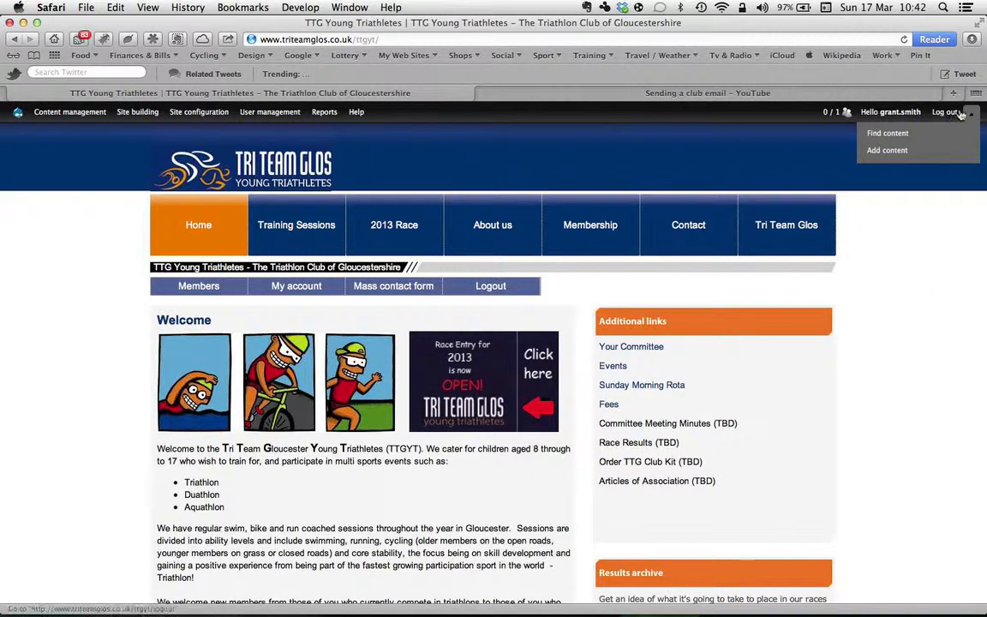
{"action": "left_click", "coordinate": [876, 152]}
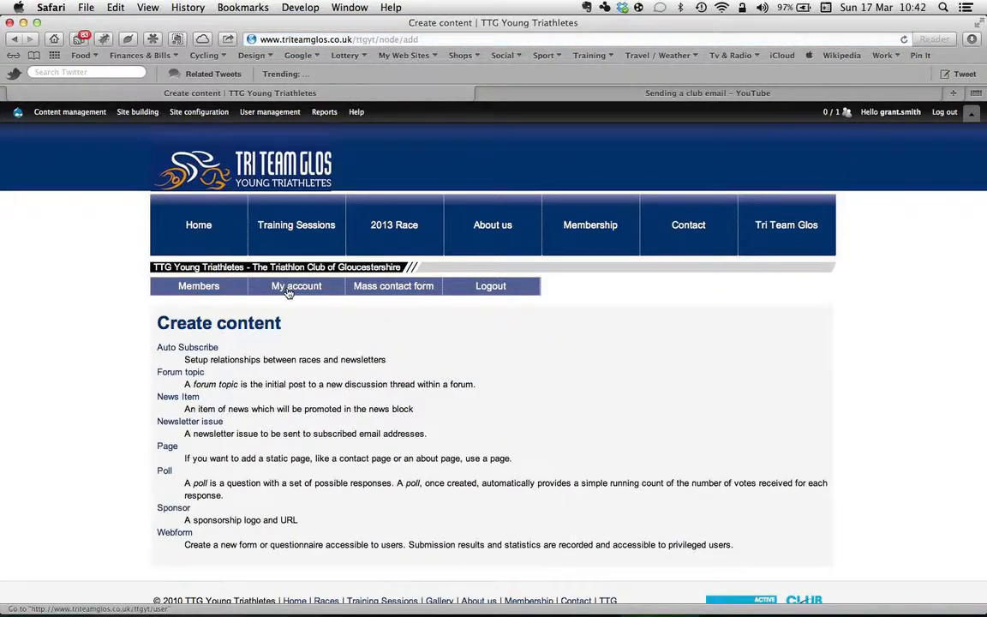
{"action": "left_click", "coordinate": [168, 510]}
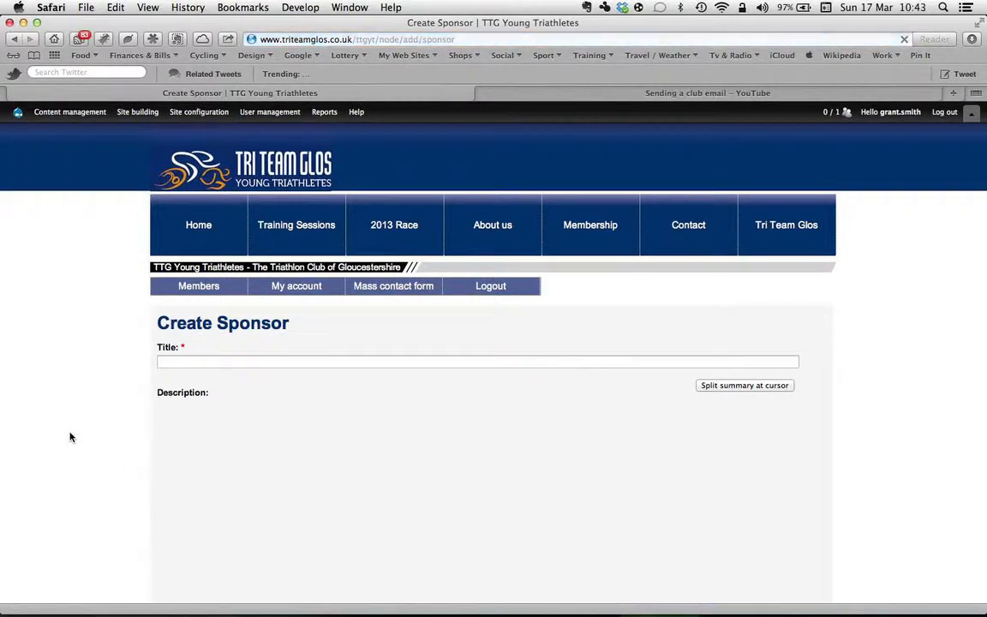
{"action": "scroll", "coordinate": [71, 437], "scroll_direction": "down", "scroll_amount": 5}
{"action": "scroll", "coordinate": [71, 437], "scroll_direction": "up", "scroll_amount": 2}
{"action": "scroll", "coordinate": [70, 437], "scroll_direction": "down", "scroll_amount": 6}
{"action": "scroll", "coordinate": [71, 437], "scroll_direction": "up", "scroll_amount": 6}
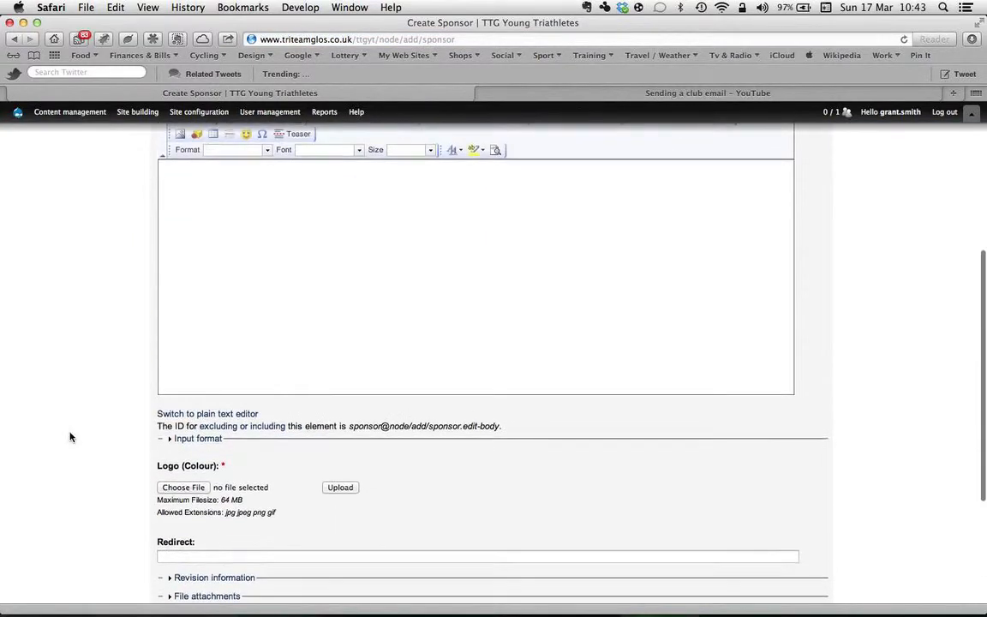
{"action": "left_click", "coordinate": [190, 193]}
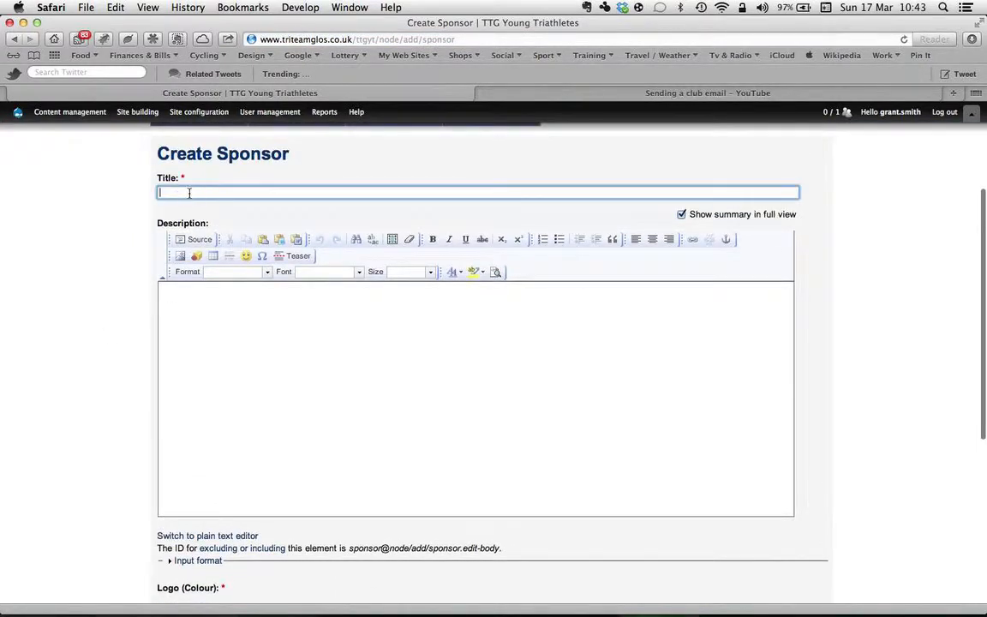
{"action": "type", "text": "Test Sponsor"}
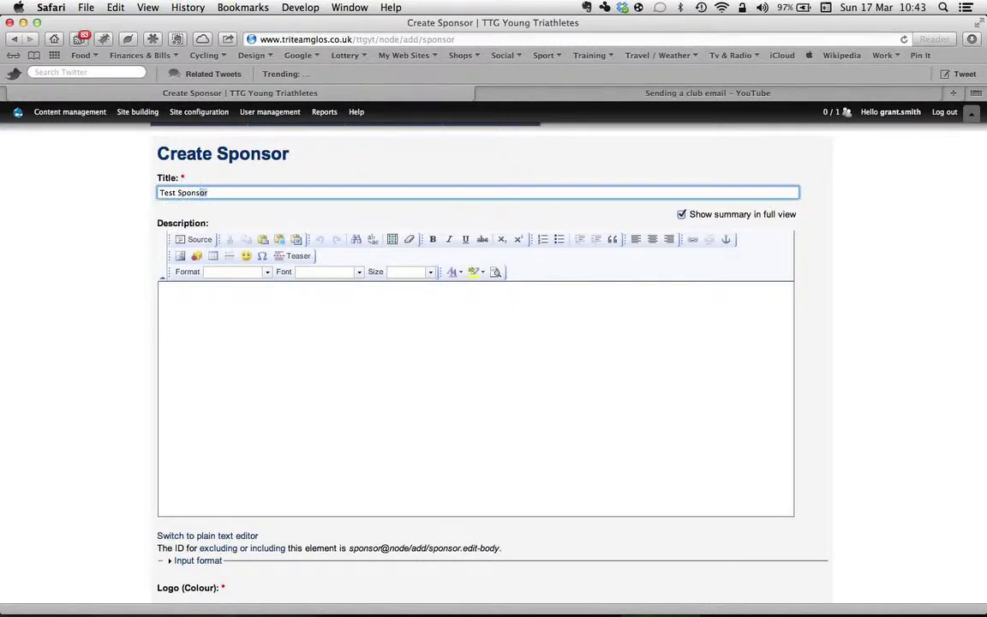
{"action": "key", "text": "Tab"}
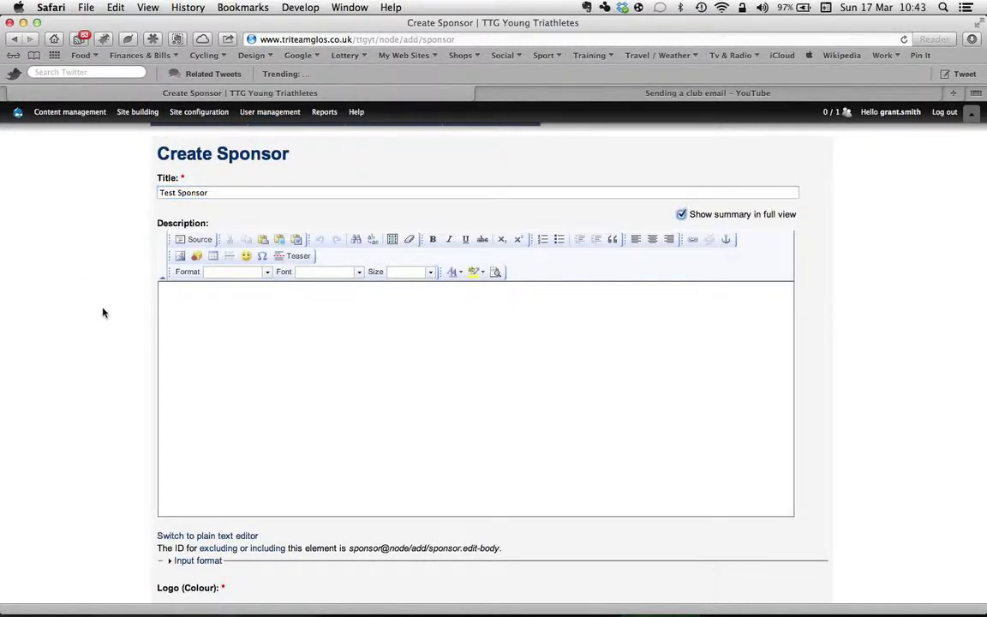
Step: Upload the second iPhoto picture, Nice page layout (photo.jpg), as the sponsor's colour logo
{"action": "scroll", "coordinate": [110, 288], "scroll_direction": "down", "scroll_amount": 5}
{"action": "scroll", "coordinate": [109, 290], "scroll_direction": "down", "scroll_amount": 2}
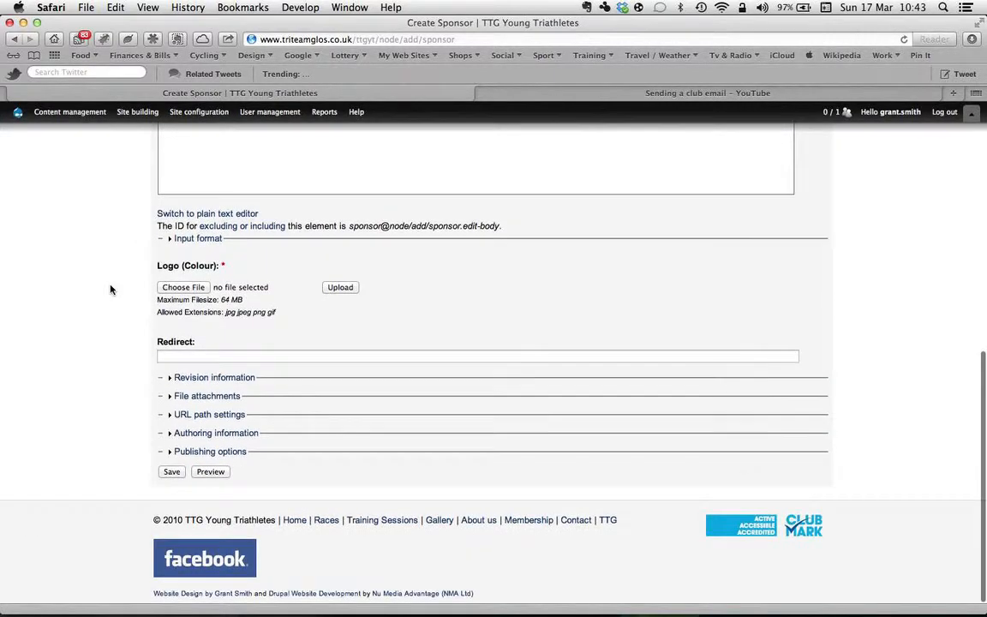
{"action": "left_click", "coordinate": [196, 288]}
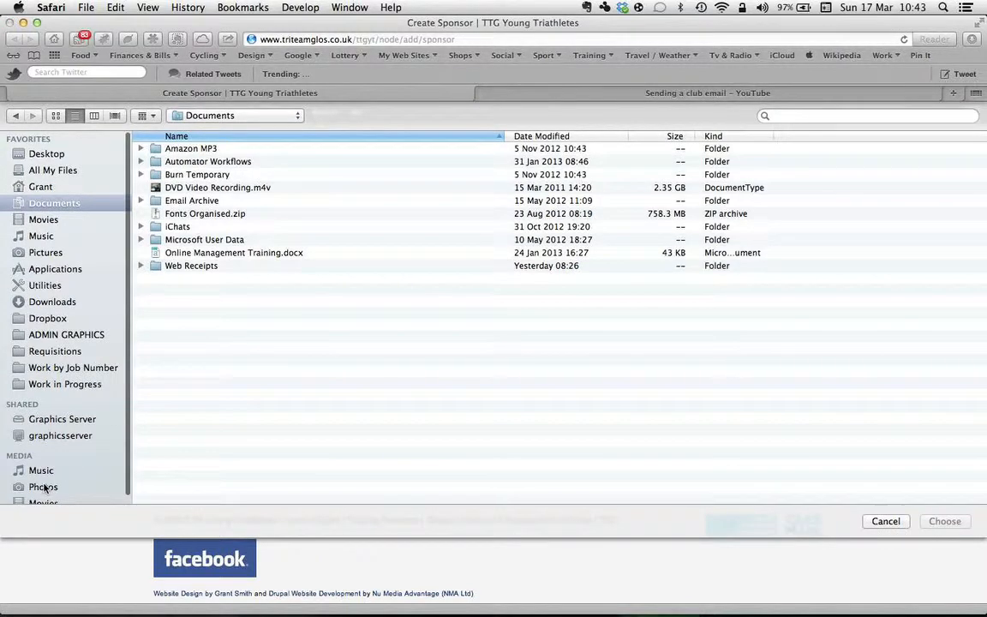
{"action": "left_click", "coordinate": [40, 486]}
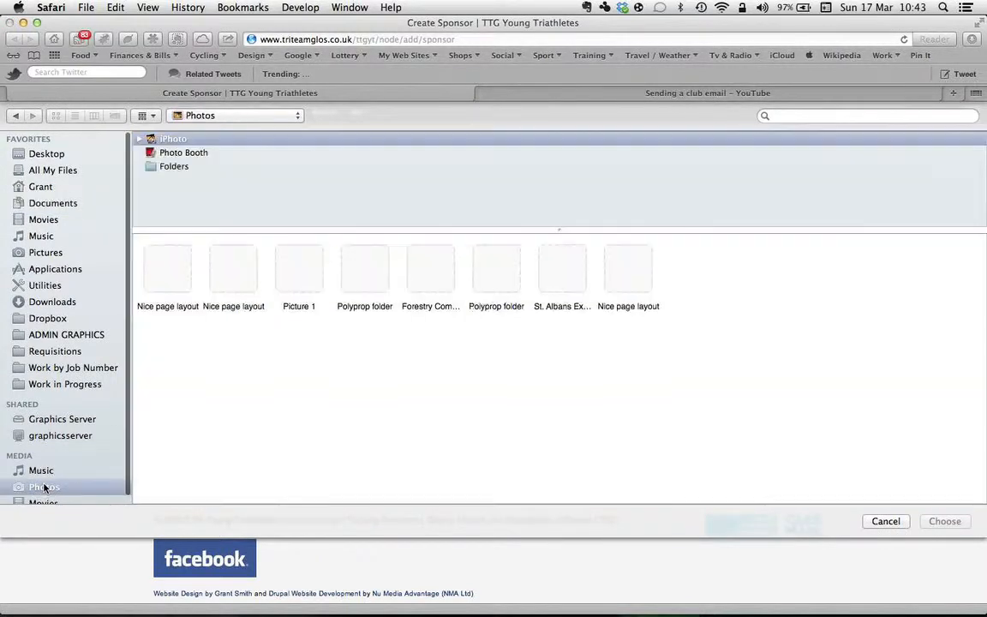
{"action": "left_click", "coordinate": [248, 274]}
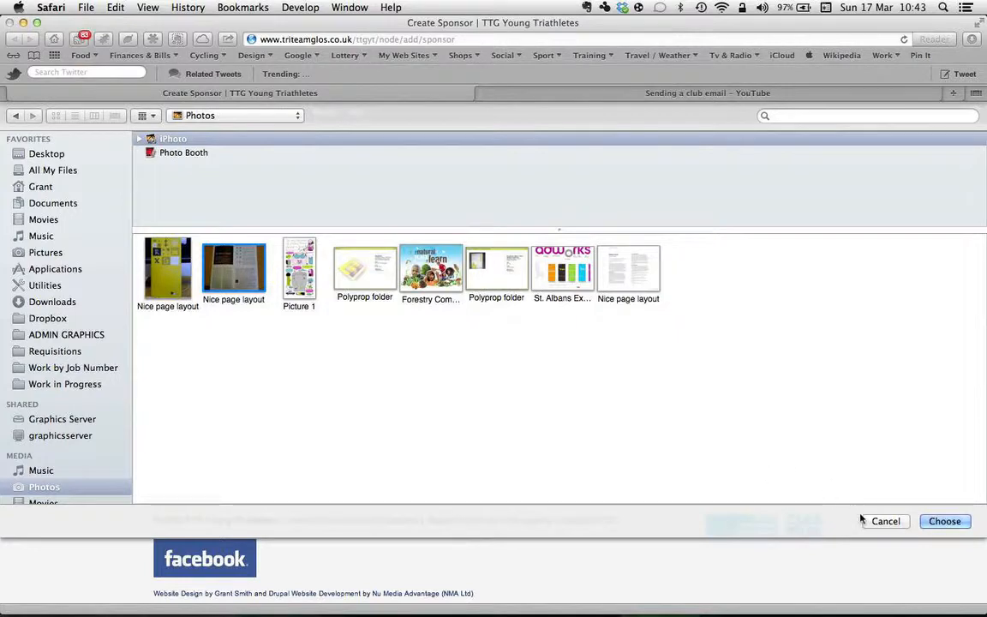
{"action": "left_click", "coordinate": [945, 521]}
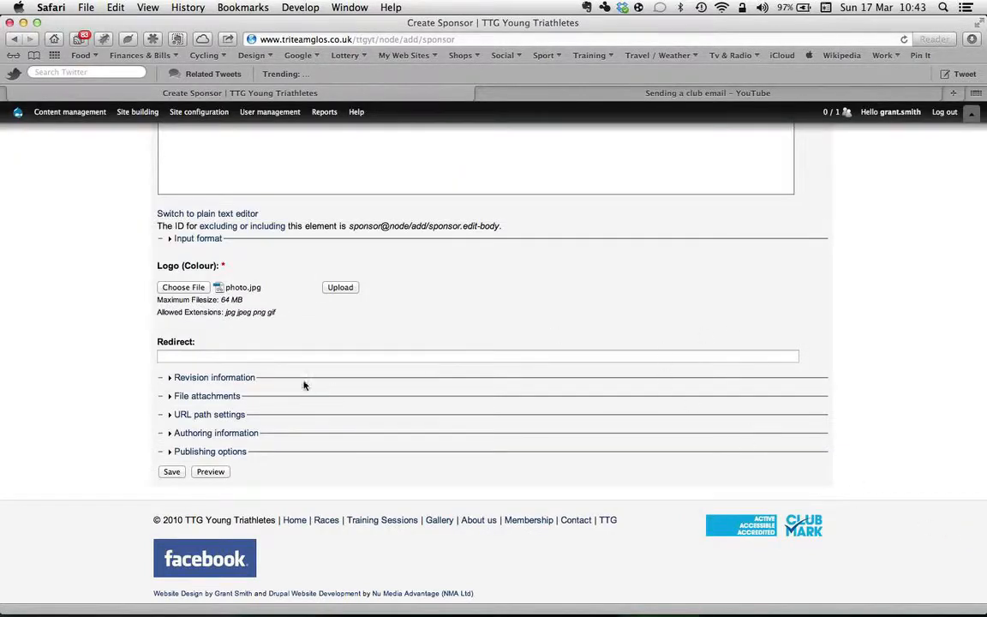
{"action": "left_click", "coordinate": [335, 289]}
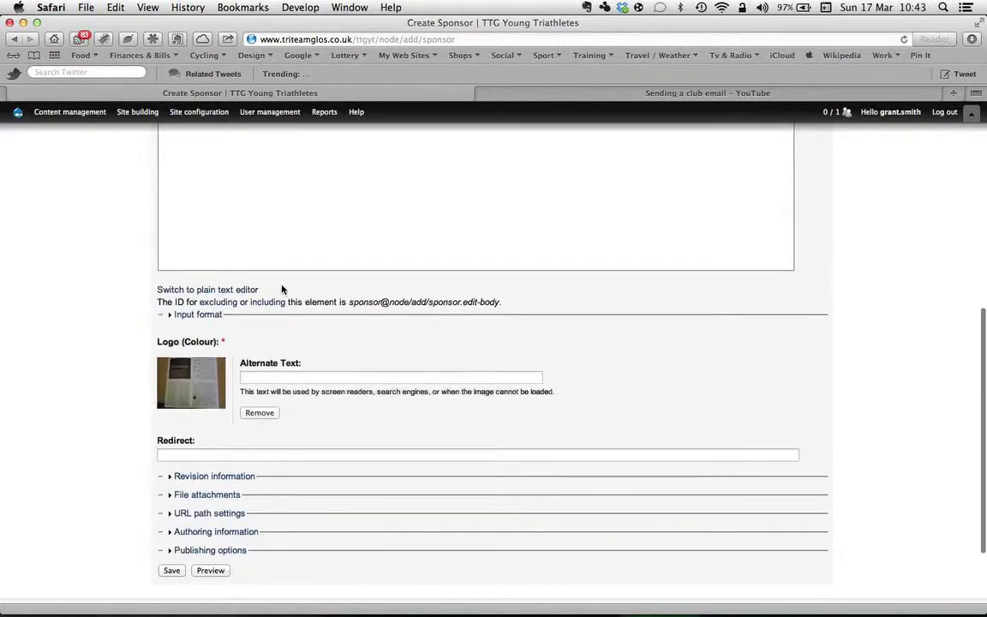
{"action": "left_click", "coordinate": [263, 399]}
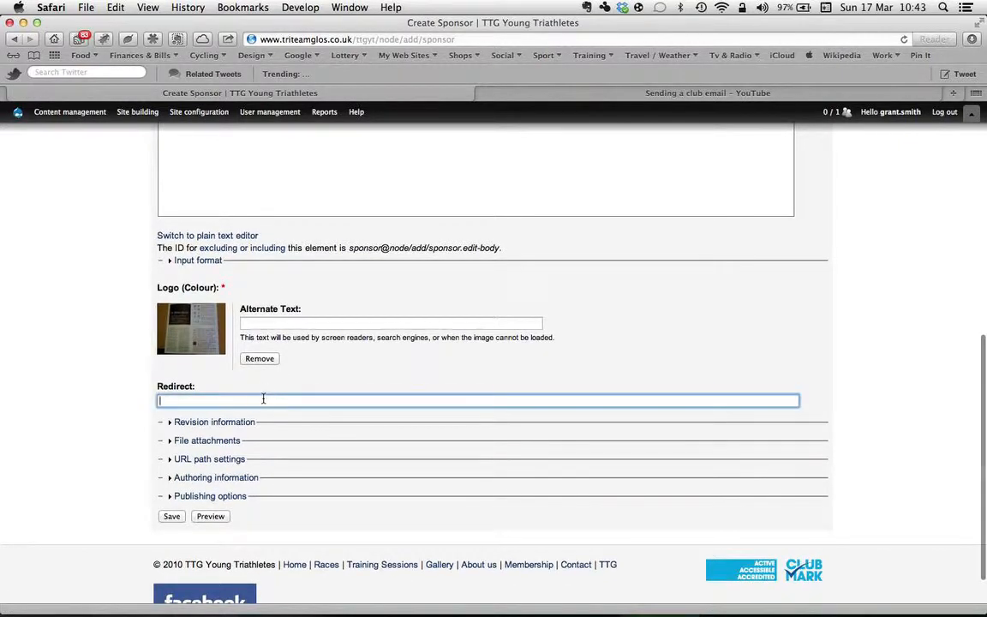
{"action": "type", "text": "www"}
{"action": "key", "text": "Down"}
{"action": "key", "text": "Down"}
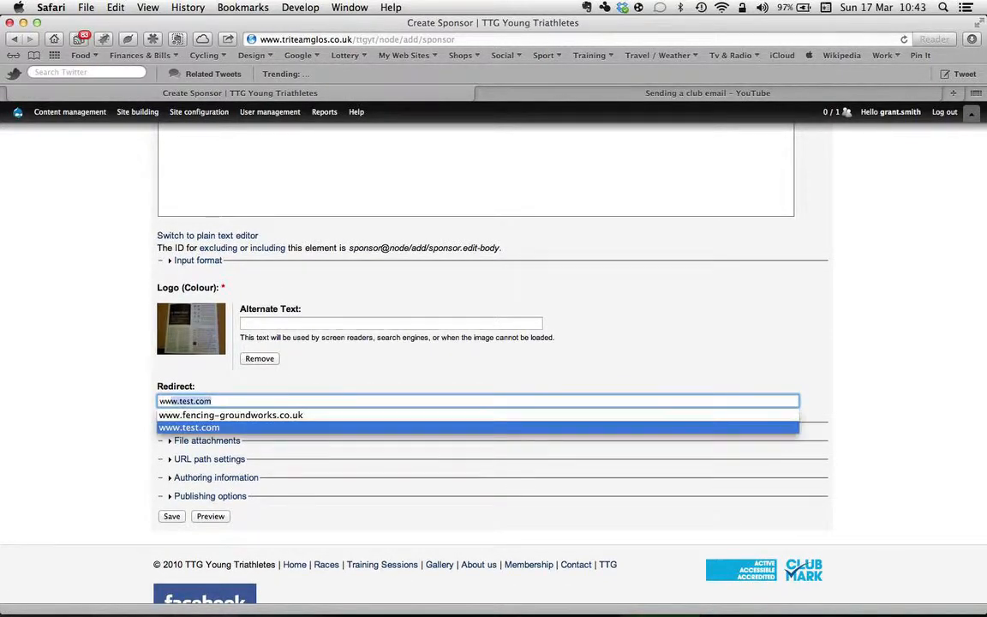
{"action": "key", "text": "Tab"}
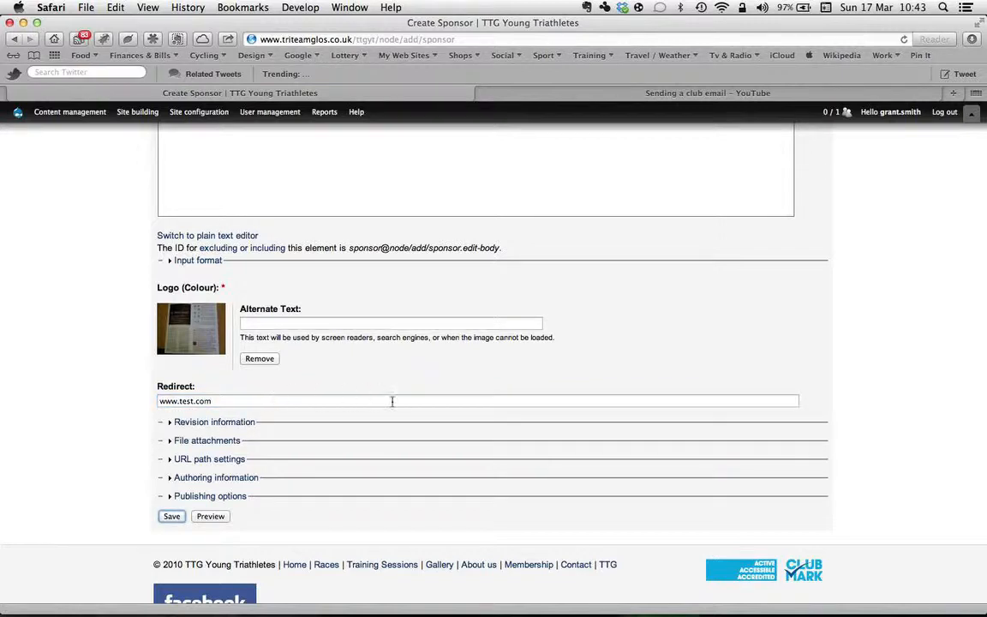
{"action": "scroll", "coordinate": [412, 401], "scroll_direction": "down", "scroll_amount": 3}
{"action": "left_click", "coordinate": [171, 470]}
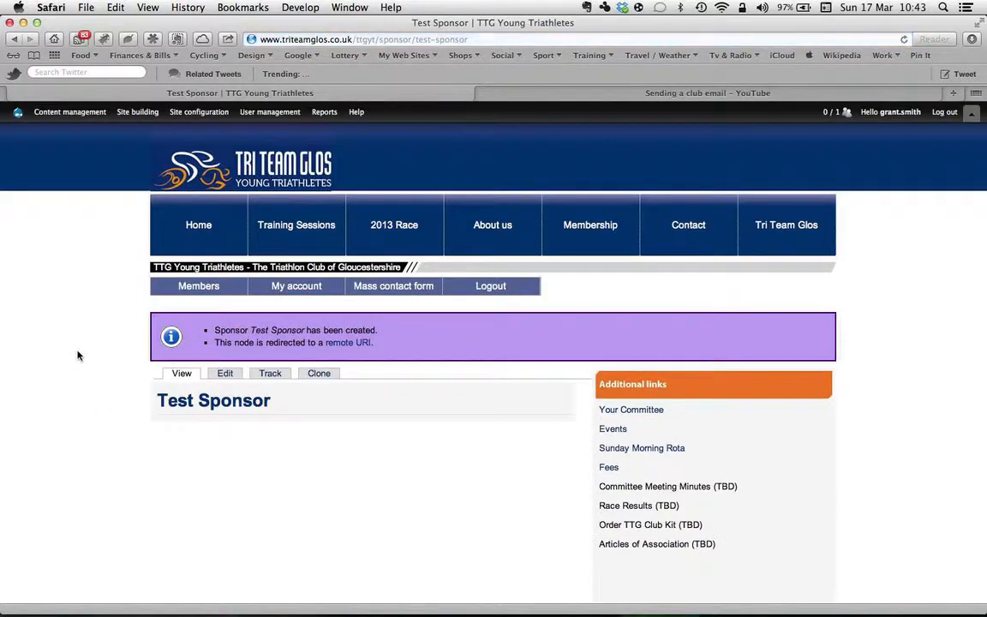
Step: Check the Sponsors block on the site's home page for the new sponsor
{"action": "left_click", "coordinate": [182, 197]}
{"action": "scroll", "coordinate": [917, 427], "scroll_direction": "down", "scroll_amount": 10}
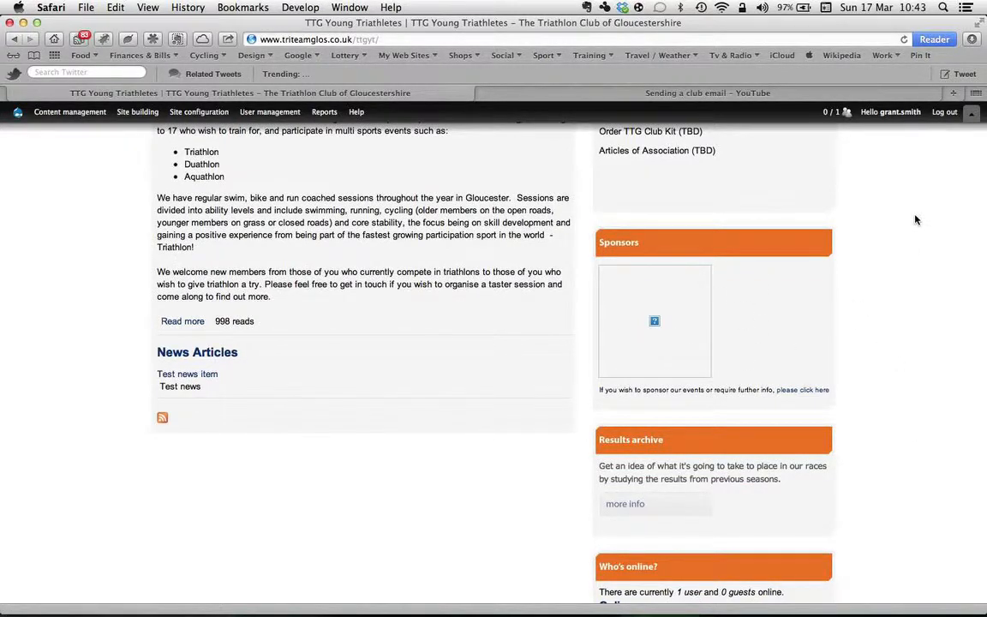
{"action": "scroll", "coordinate": [915, 220], "scroll_direction": "up", "scroll_amount": 10}
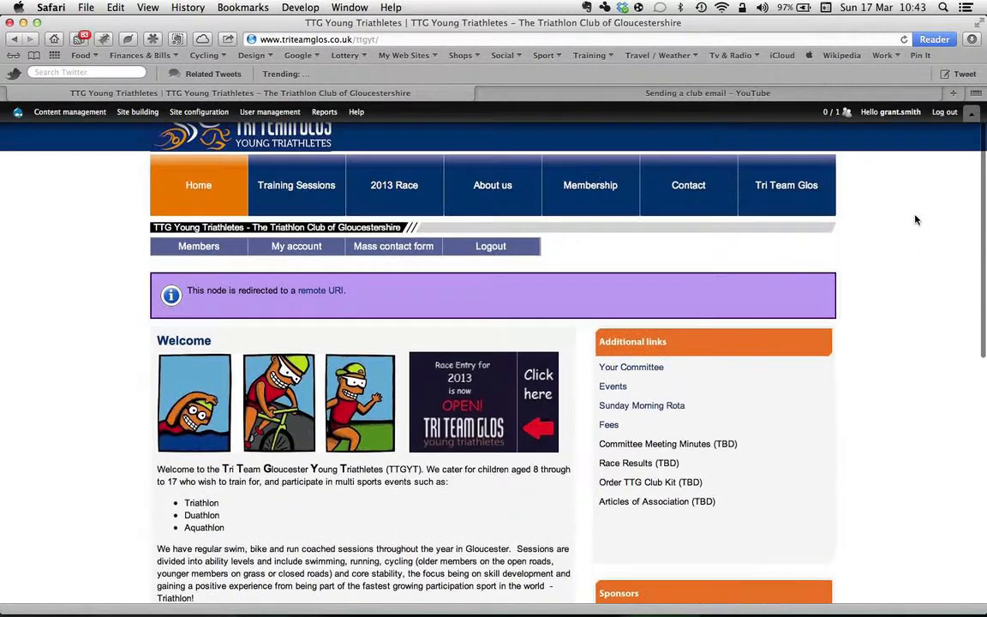
Step: Open the block list for the Tri Team Glos theme and examine which blocks are assigned to each region
{"action": "mouse_move", "coordinate": [141, 117]}
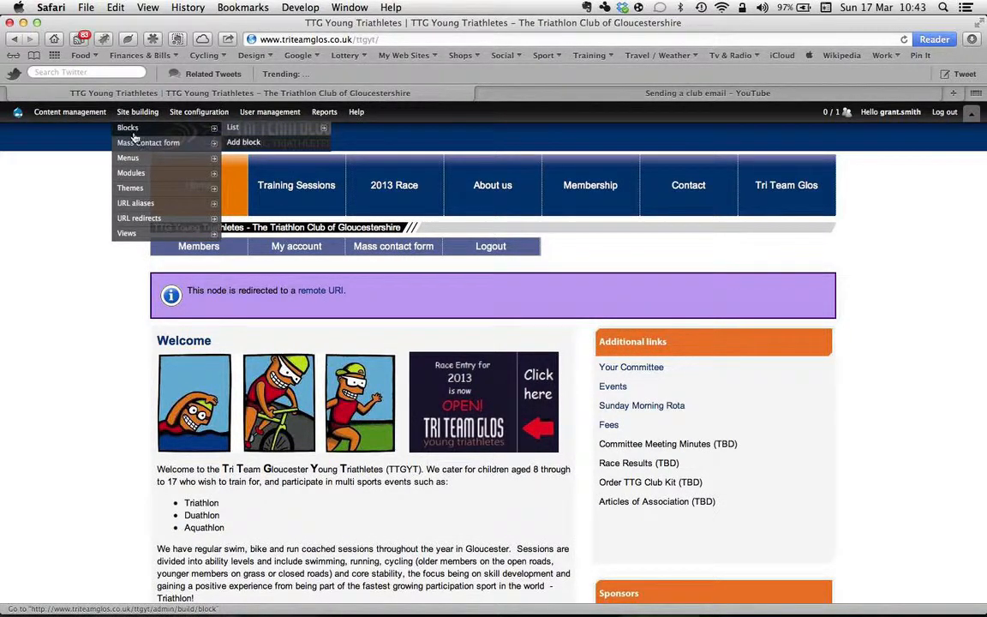
{"action": "mouse_move", "coordinate": [184, 120]}
{"action": "mouse_move", "coordinate": [267, 131]}
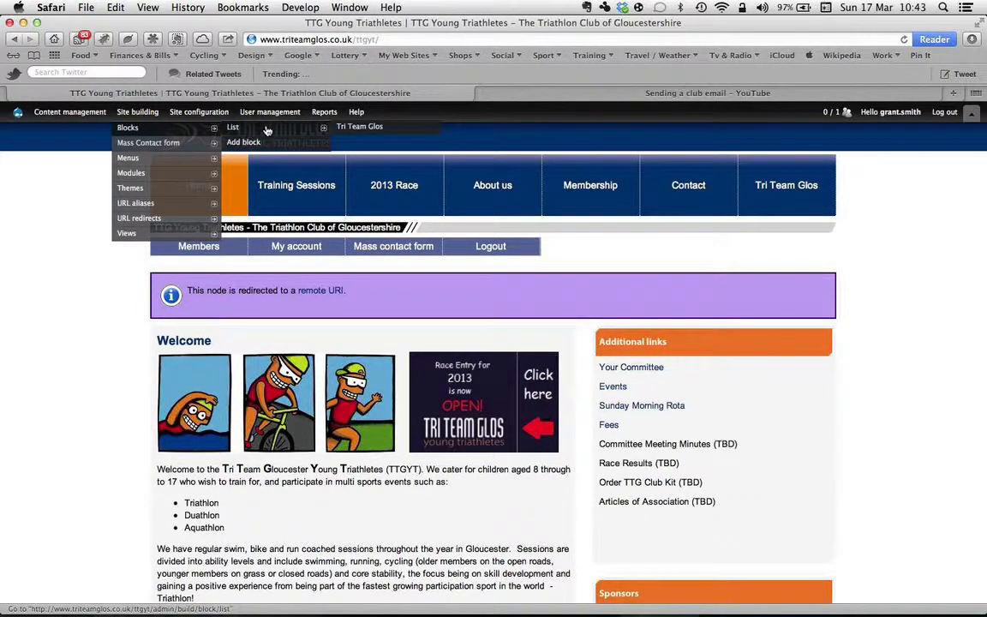
{"action": "left_click", "coordinate": [364, 128]}
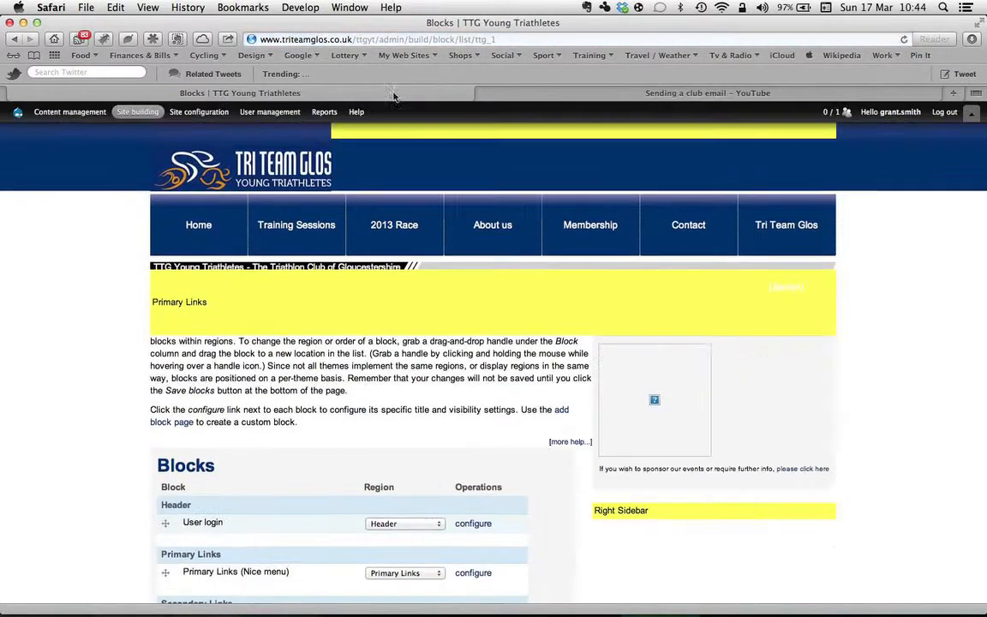
{"action": "scroll", "coordinate": [857, 383], "scroll_direction": "down", "scroll_amount": 5}
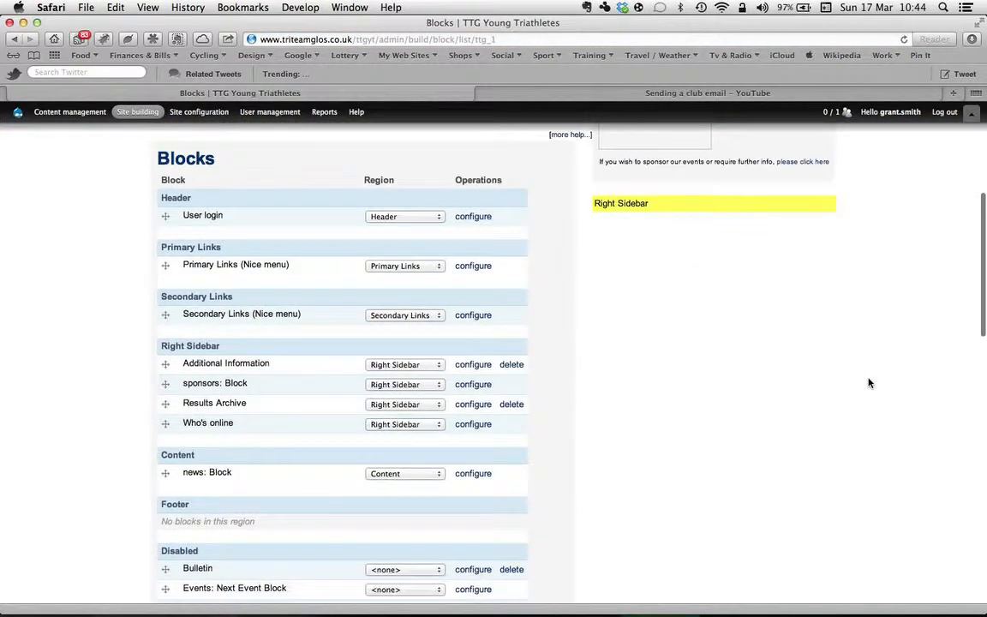
{"action": "scroll", "coordinate": [920, 232], "scroll_direction": "up", "scroll_amount": 5}
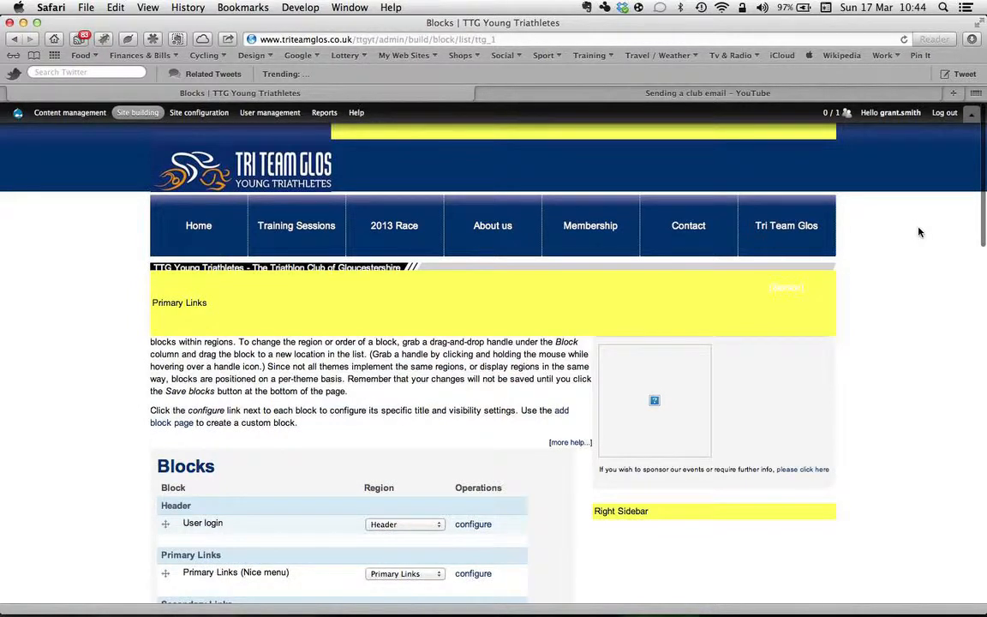
{"action": "scroll", "coordinate": [920, 233], "scroll_direction": "down", "scroll_amount": 3}
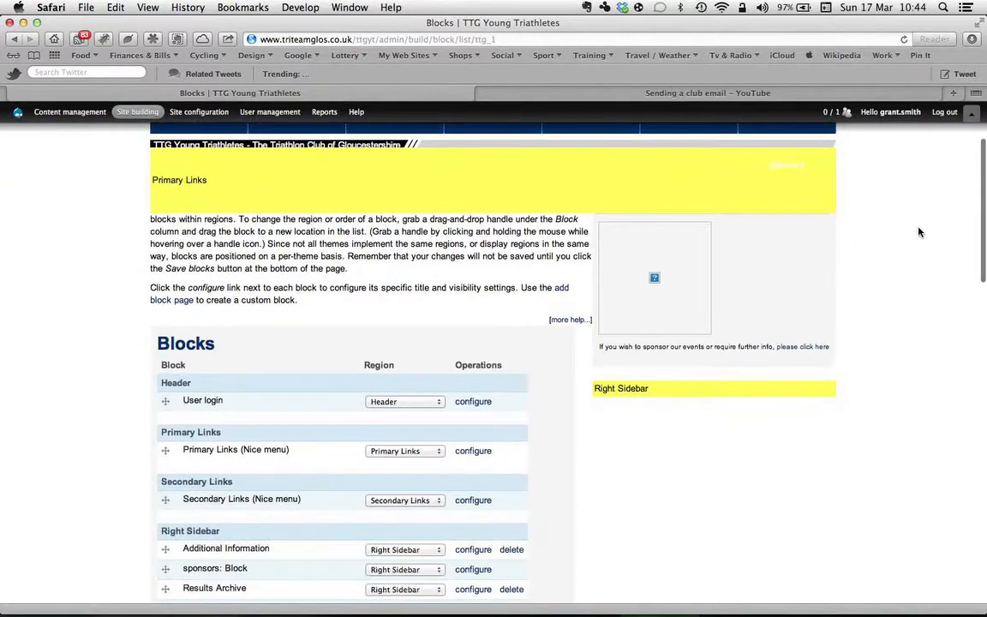
{"action": "scroll", "coordinate": [919, 232], "scroll_direction": "up", "scroll_amount": 3}
{"action": "scroll", "coordinate": [920, 232], "scroll_direction": "down", "scroll_amount": 5}
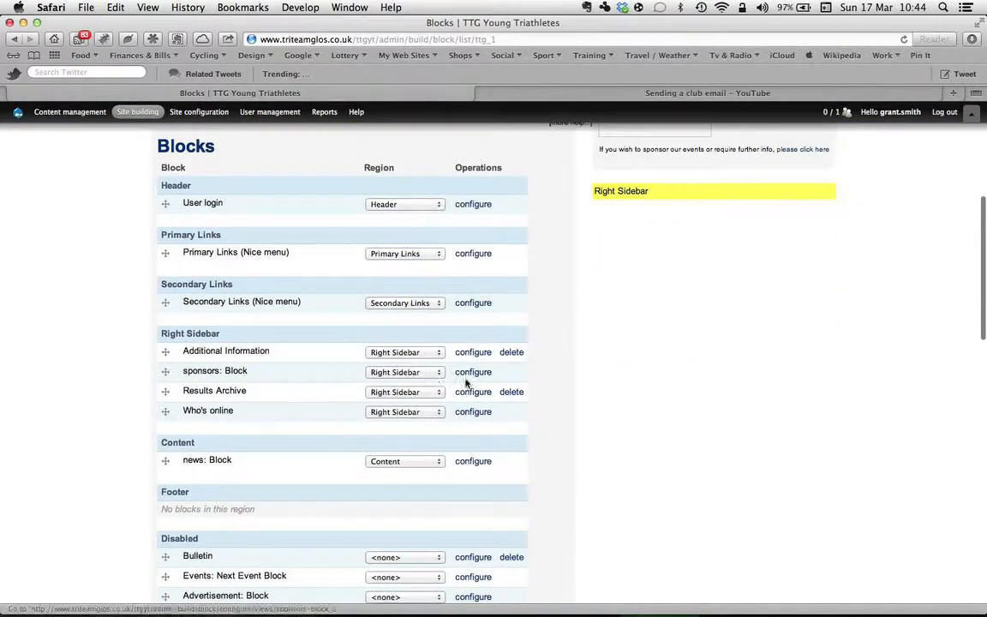
Step: Open the configuration of the sponsors block and review its user and role specific visibility settings
{"action": "left_click", "coordinate": [474, 375]}
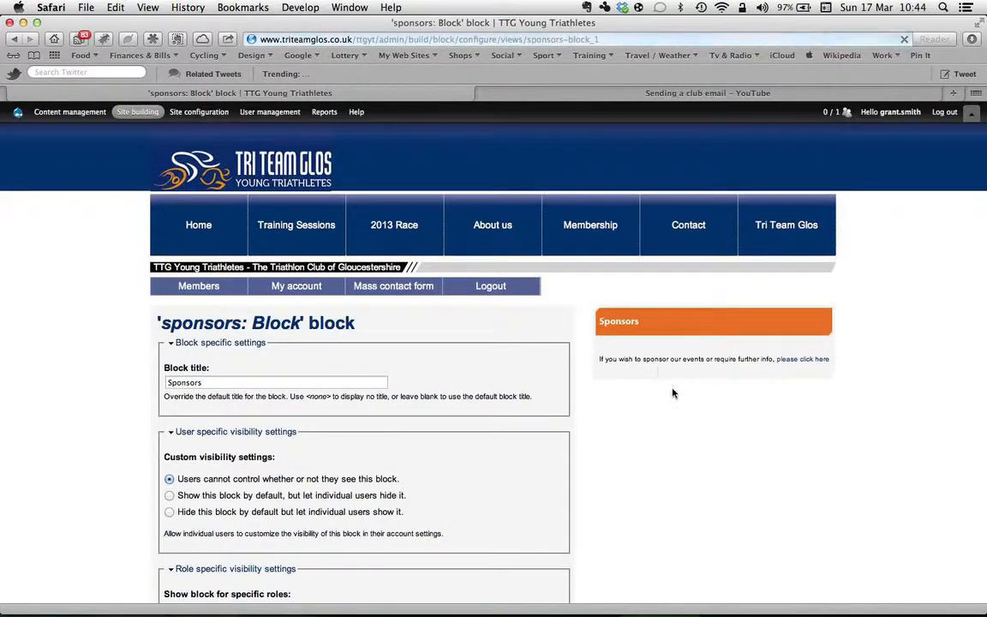
{"action": "scroll", "coordinate": [691, 512], "scroll_direction": "down", "scroll_amount": 3}
{"action": "scroll", "coordinate": [691, 512], "scroll_direction": "down", "scroll_amount": 3}
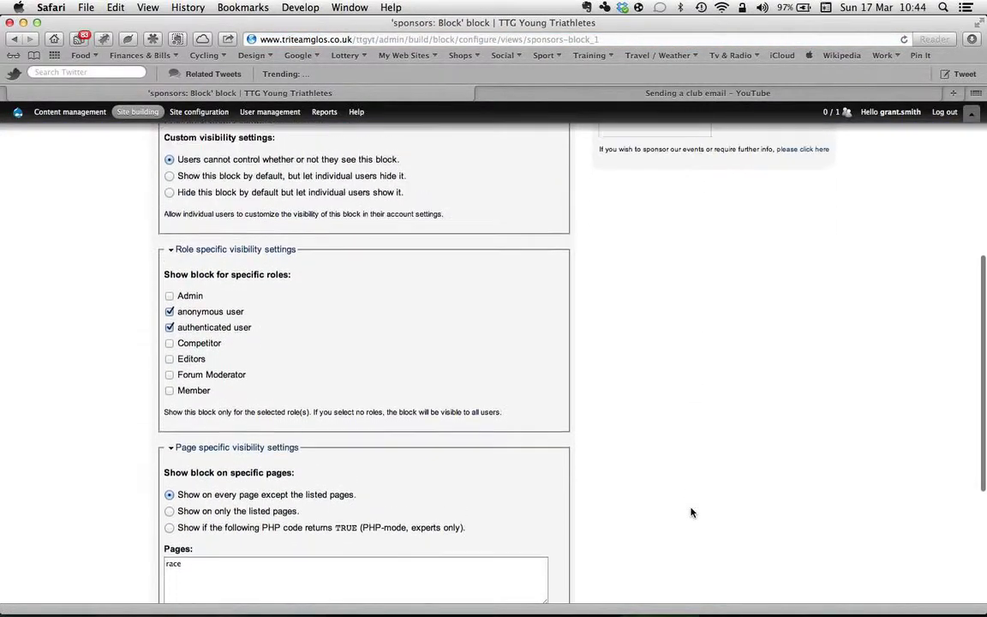
{"action": "scroll", "coordinate": [691, 512], "scroll_direction": "up", "scroll_amount": 5}
{"action": "scroll", "coordinate": [691, 512], "scroll_direction": "down", "scroll_amount": 10}
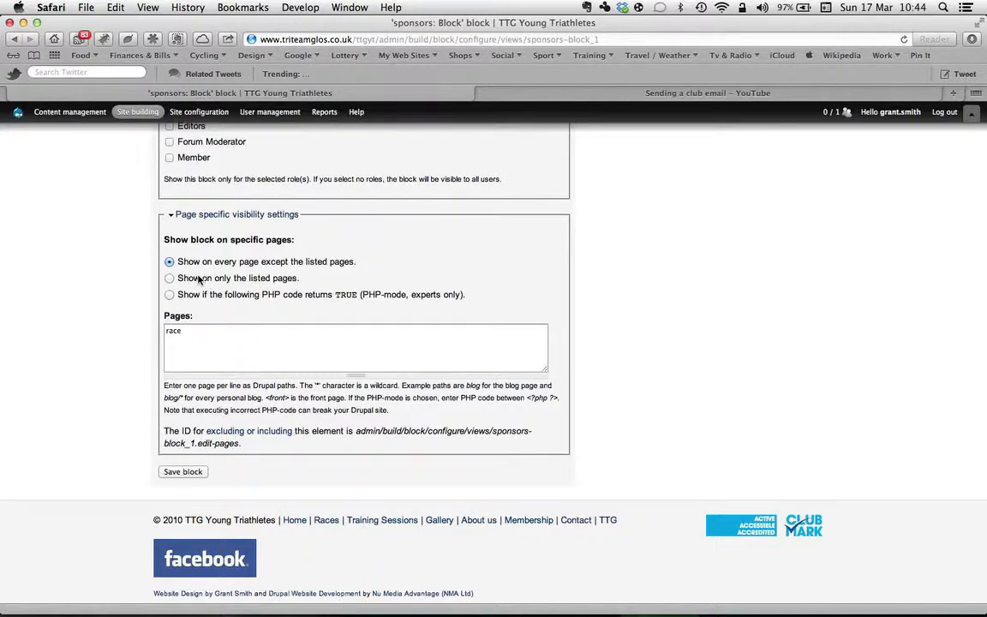
Step: Review the sponsors block's page specific visibility settings, including the listed pages, and save the block
{"action": "double_click", "coordinate": [197, 331]}
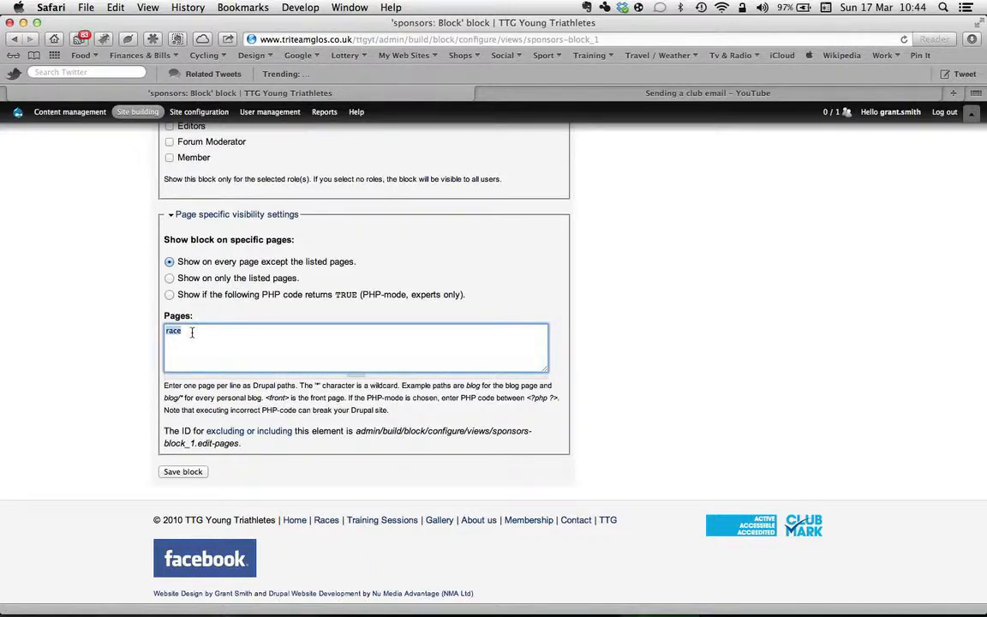
{"action": "left_click", "coordinate": [96, 365]}
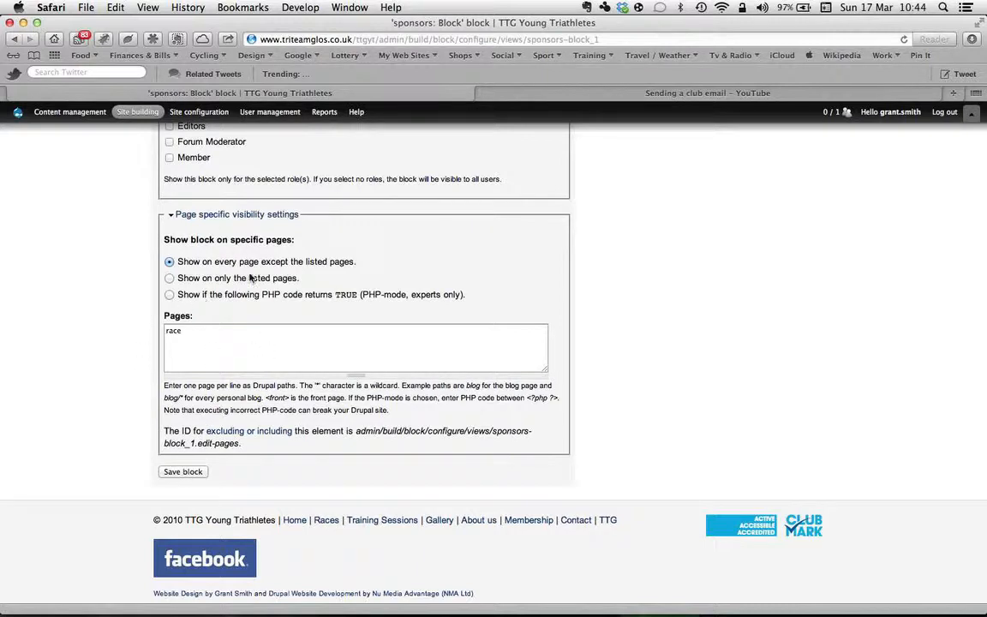
{"action": "scroll", "coordinate": [251, 276], "scroll_direction": "up", "scroll_amount": 3}
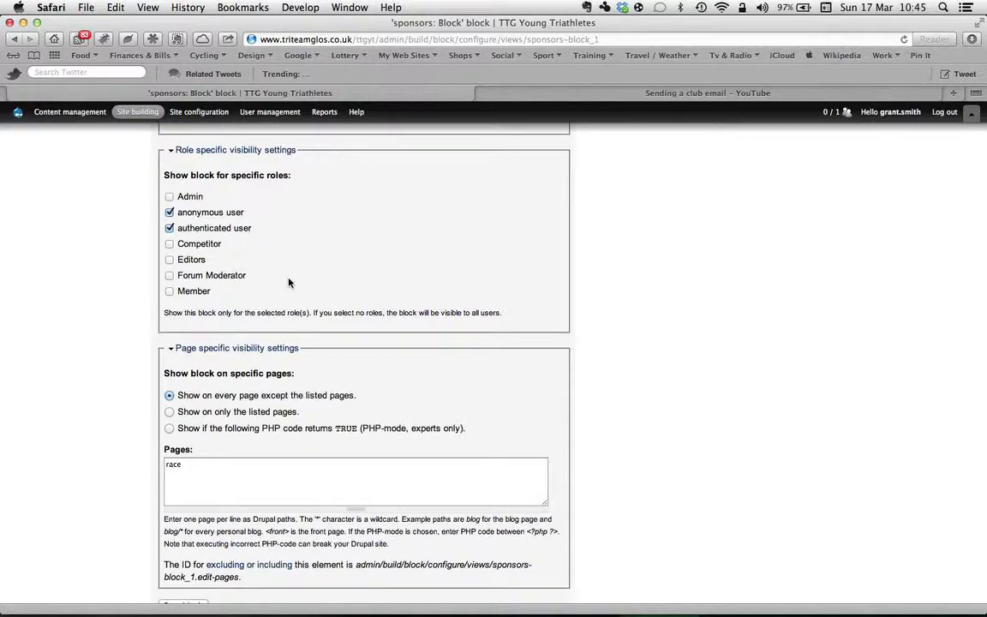
{"action": "scroll", "coordinate": [289, 283], "scroll_direction": "down", "scroll_amount": 5}
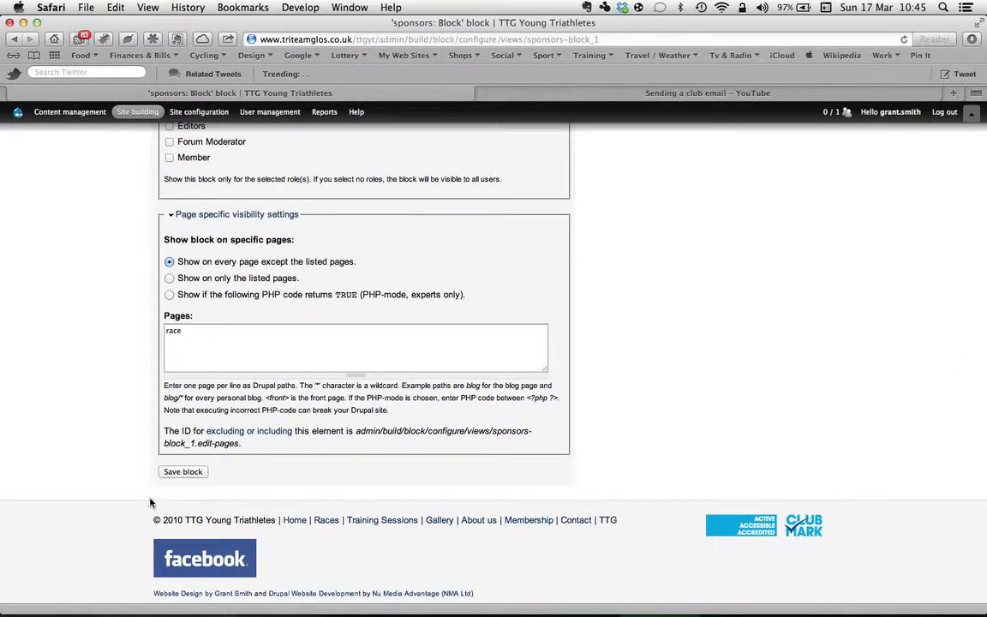
{"action": "left_click", "coordinate": [189, 473]}
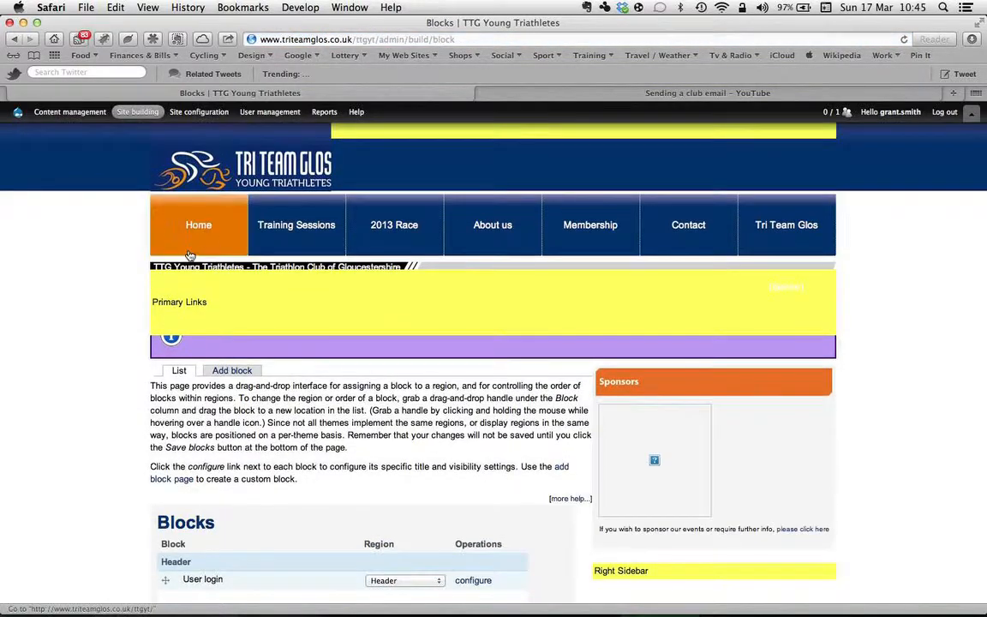
Step: Return to the site's home page and check the Sponsors block and the News Articles section
{"action": "left_click", "coordinate": [198, 226]}
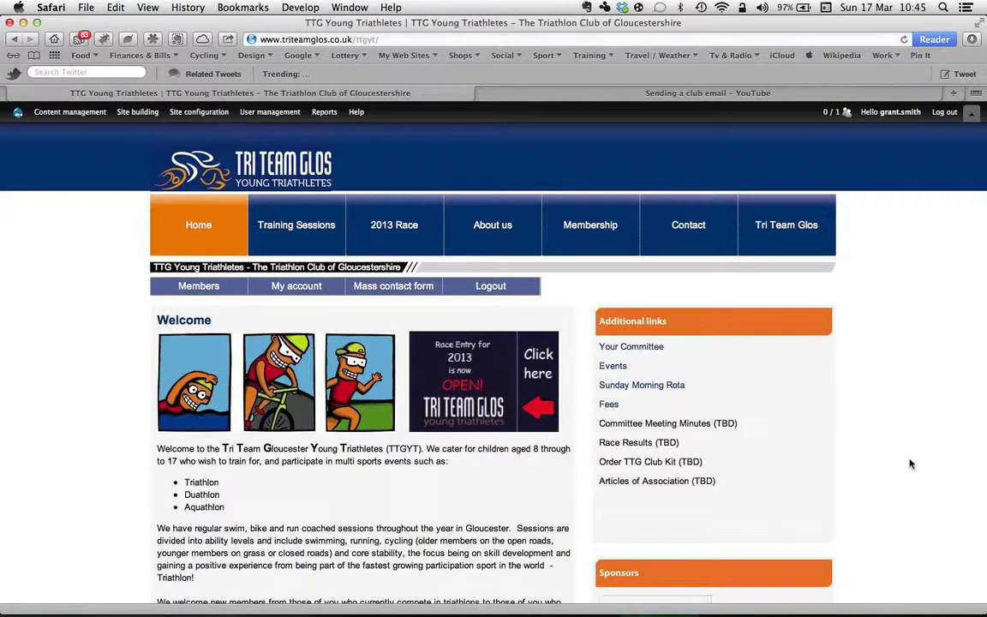
{"action": "scroll", "coordinate": [911, 464], "scroll_direction": "down", "scroll_amount": 5}
{"action": "scroll", "coordinate": [911, 463], "scroll_direction": "down", "scroll_amount": 2}
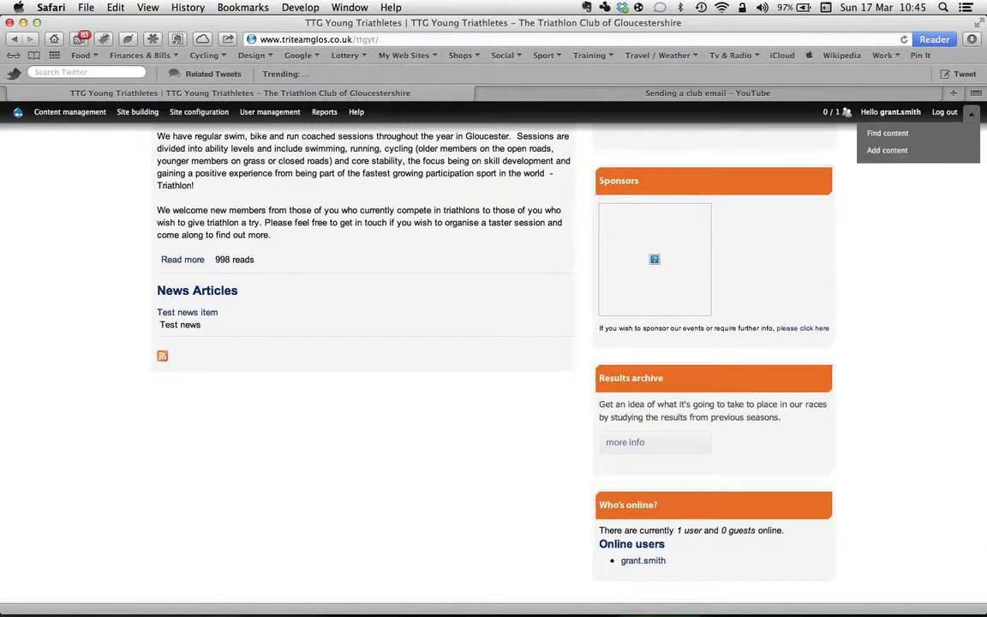
Step: Find the "Test Sponsor" and "Test news item" entries in the content list and delete both
{"action": "mouse_move", "coordinate": [974, 112]}
{"action": "left_click", "coordinate": [892, 133]}
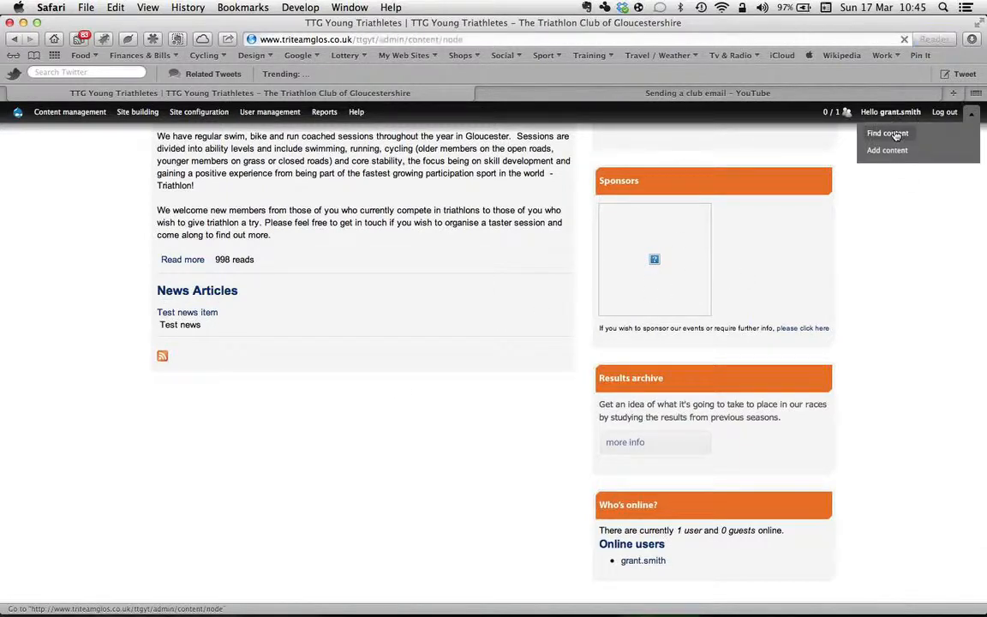
{"action": "scroll", "coordinate": [881, 379], "scroll_direction": "down", "scroll_amount": 5}
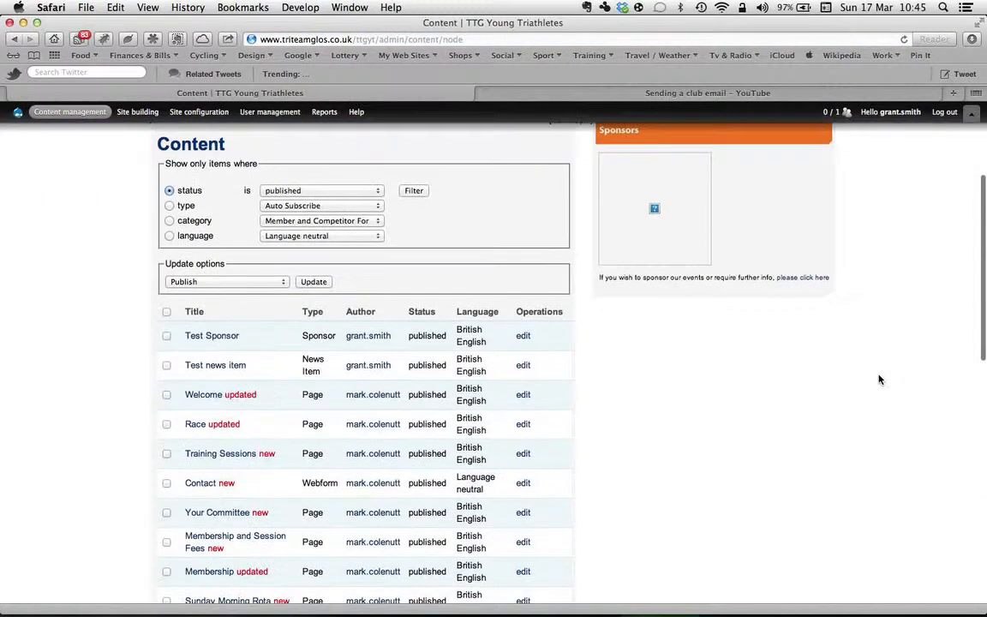
{"action": "left_click", "coordinate": [166, 336]}
{"action": "left_click", "coordinate": [166, 365]}
{"action": "left_click", "coordinate": [202, 284]}
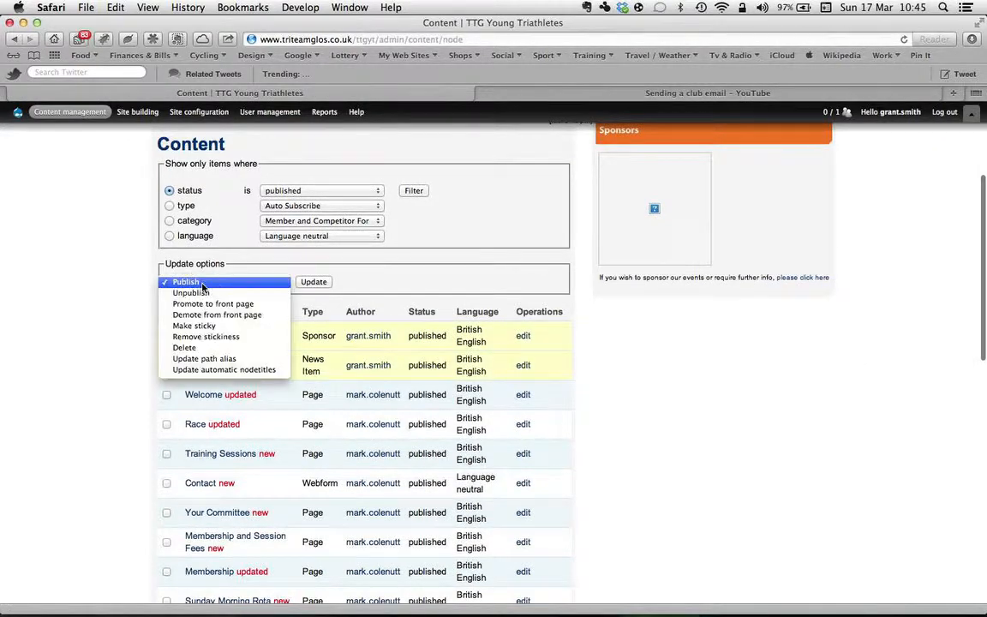
{"action": "left_click", "coordinate": [195, 347]}
{"action": "left_click", "coordinate": [309, 282]}
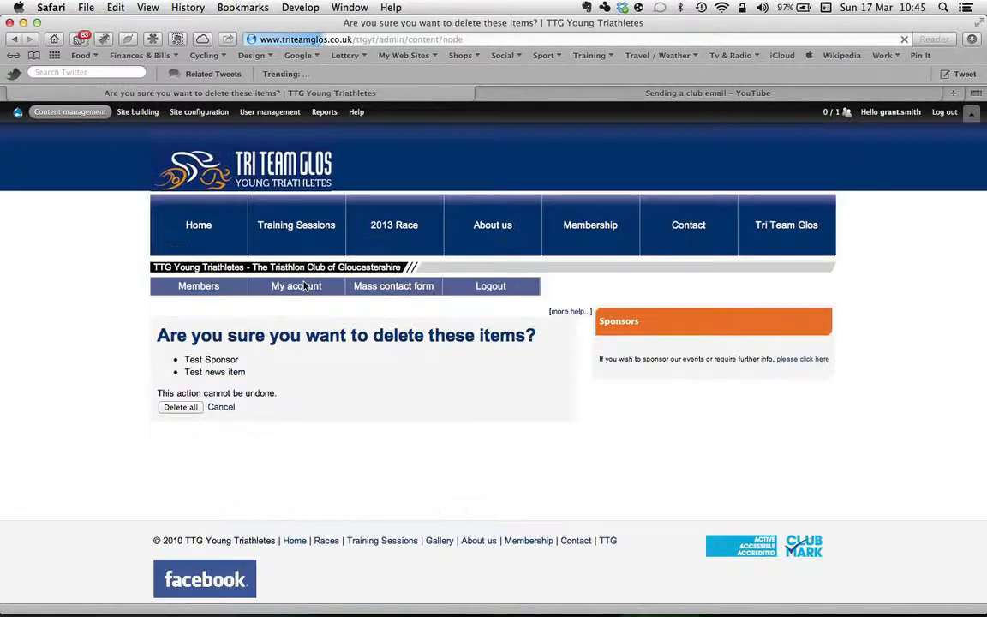
{"action": "left_click", "coordinate": [180, 407]}
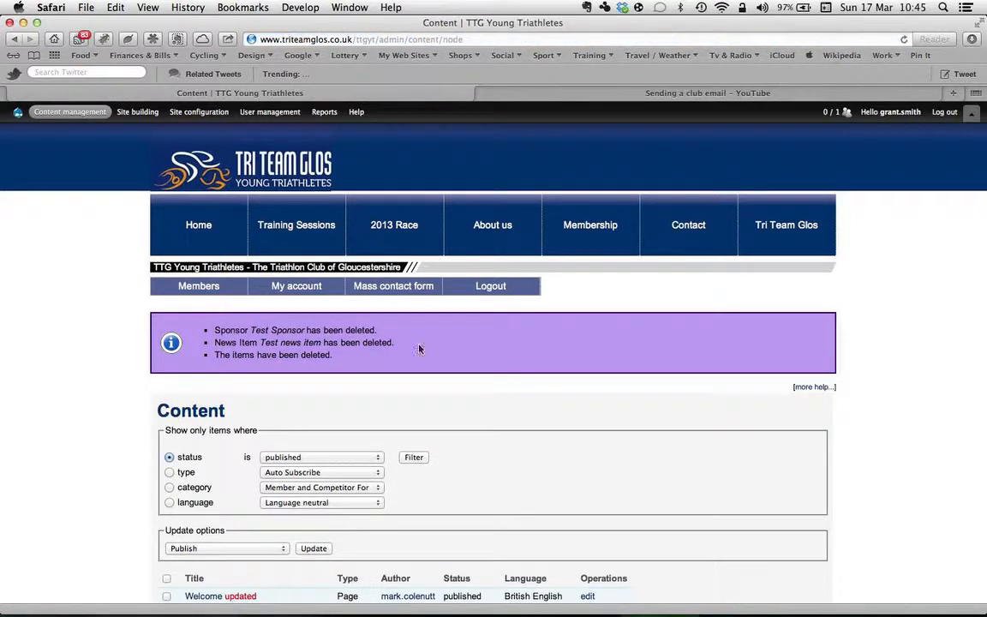
Step: Check the home page's main content and sidebar for the removal of the test news item and sponsor
{"action": "left_click", "coordinate": [199, 210]}
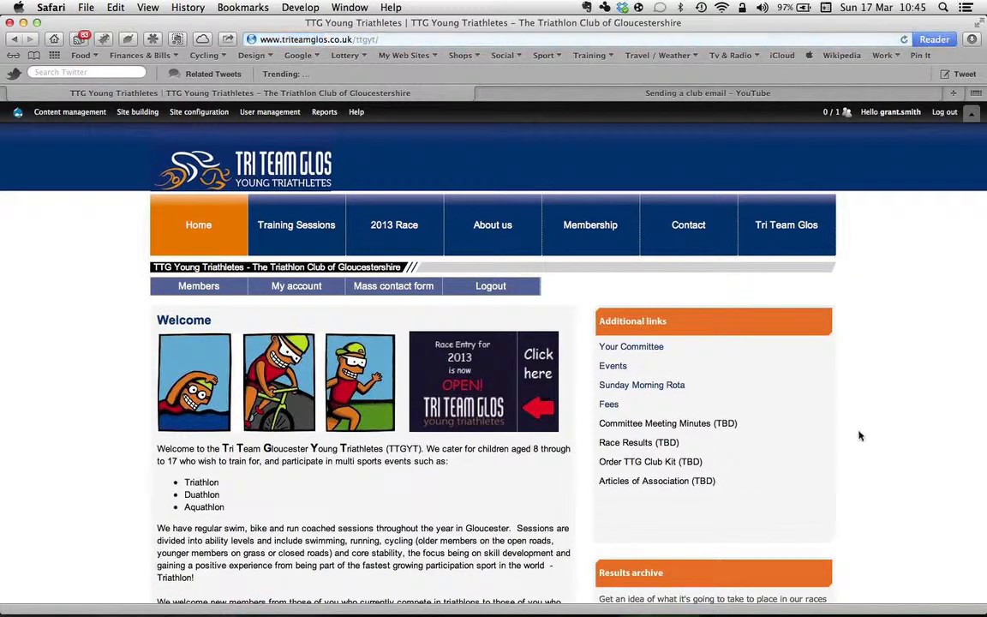
{"action": "scroll", "coordinate": [859, 433], "scroll_direction": "down", "scroll_amount": 5}
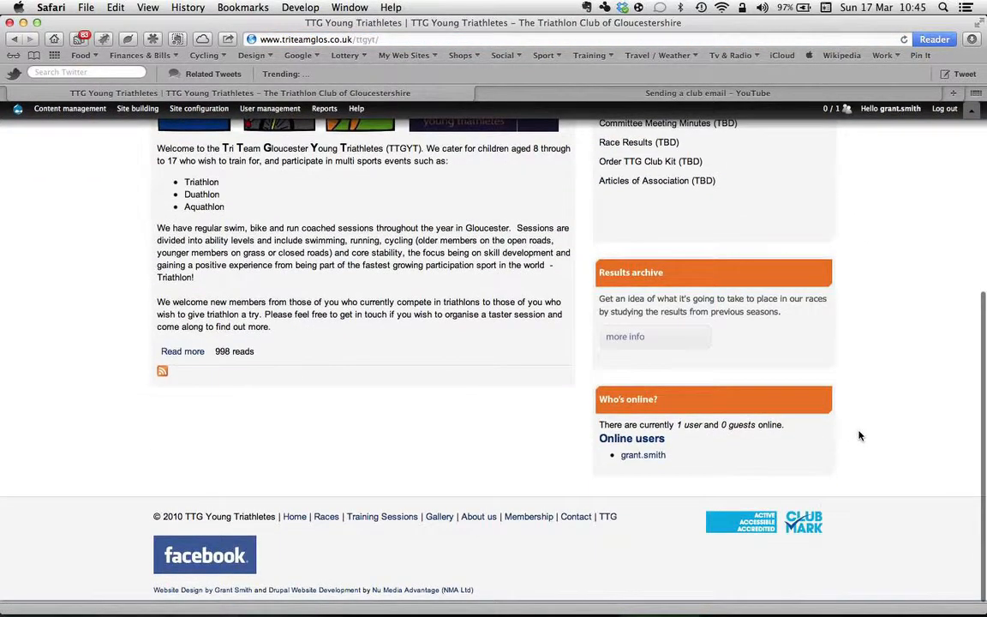
{"action": "scroll", "coordinate": [860, 436], "scroll_direction": "up", "scroll_amount": 3}
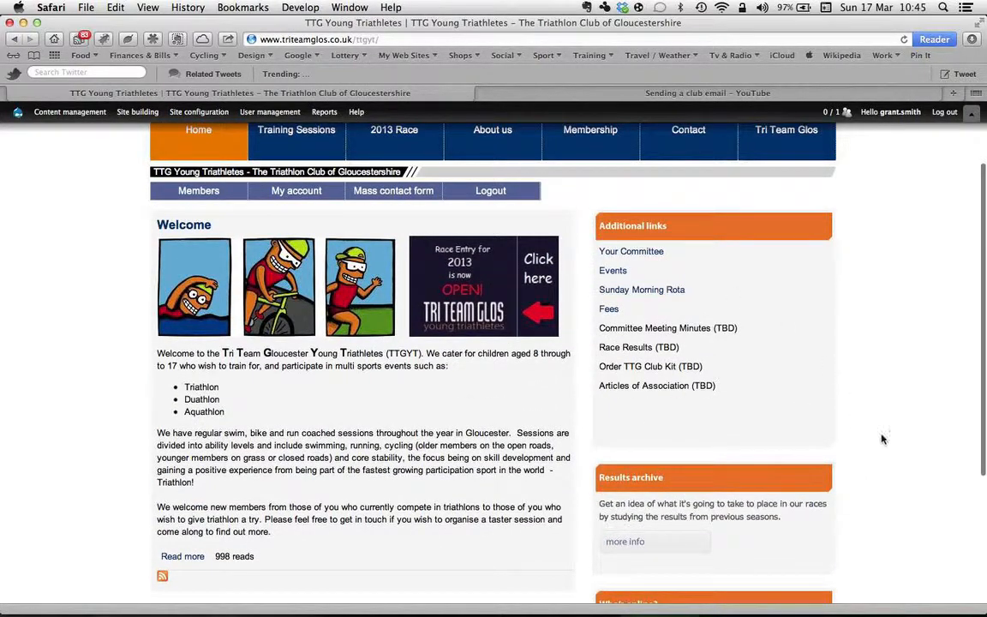
{"action": "scroll", "coordinate": [892, 451], "scroll_direction": "down", "scroll_amount": 3}
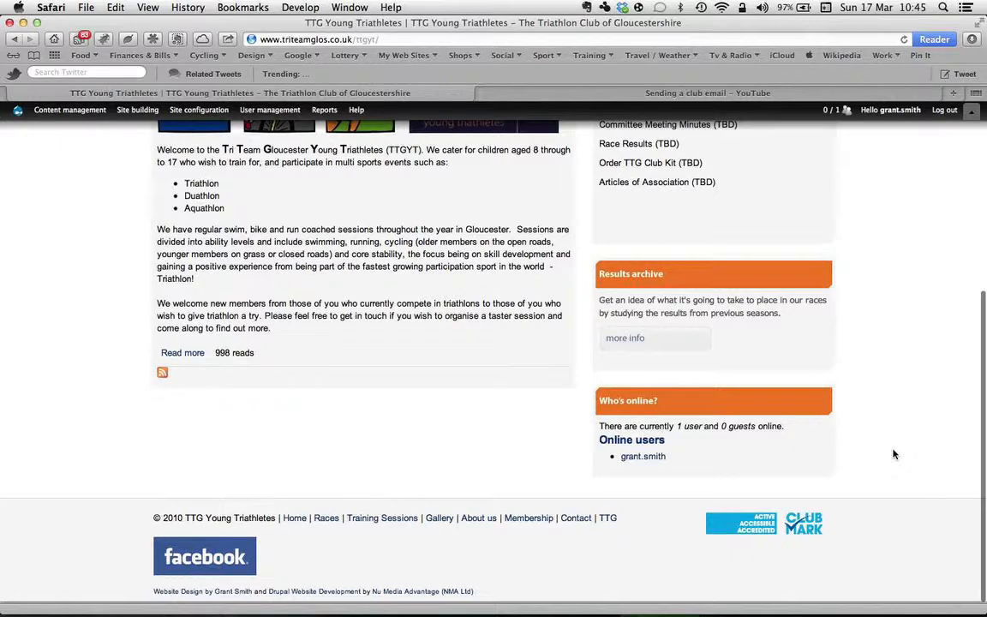
{"action": "scroll", "coordinate": [894, 454], "scroll_direction": "up", "scroll_amount": 5}
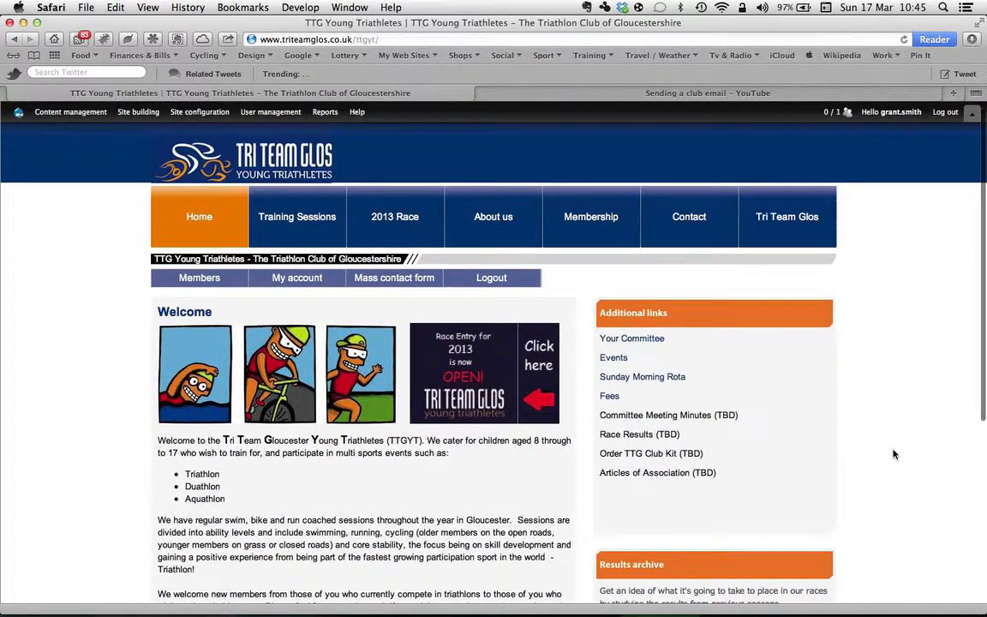
{"action": "scroll", "coordinate": [894, 454], "scroll_direction": "down", "scroll_amount": 2}
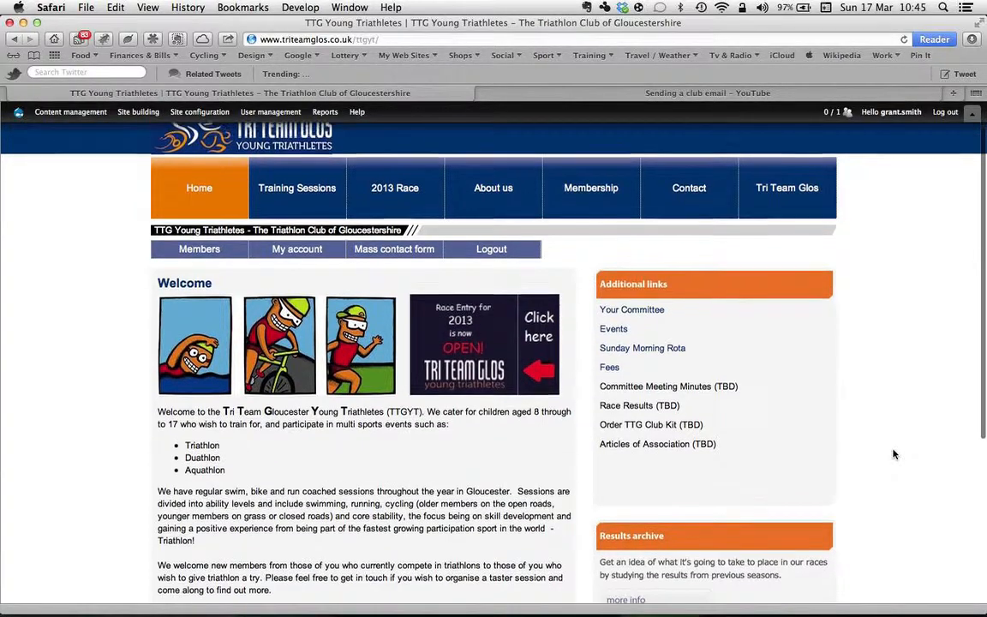
{"action": "scroll", "coordinate": [894, 455], "scroll_direction": "up", "scroll_amount": 2}
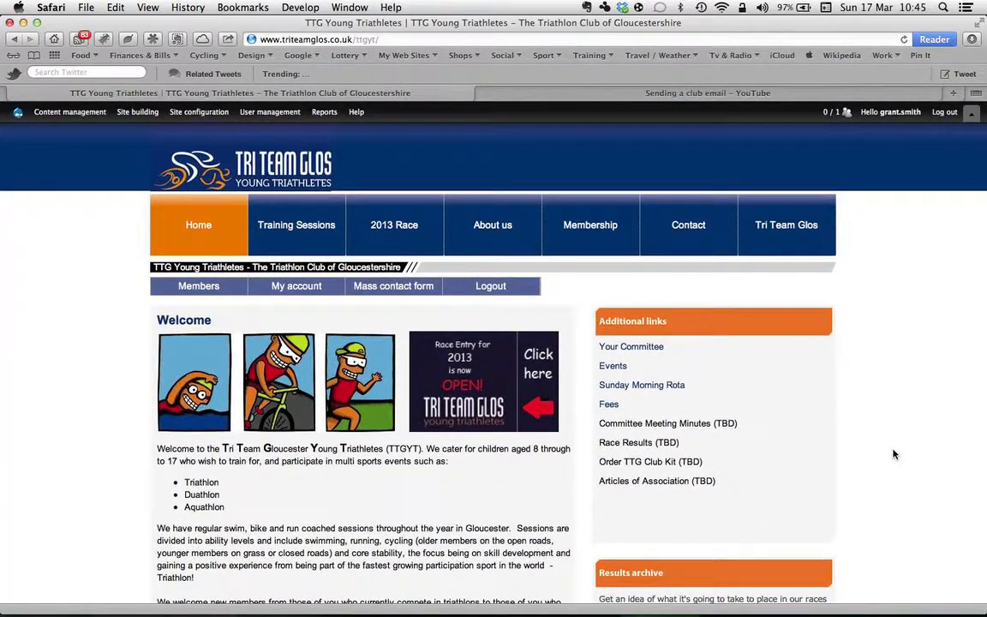
Step: Open the Mass Contact form and review its sender, subject, message, attachment and related task options
{"action": "left_click", "coordinate": [398, 288]}
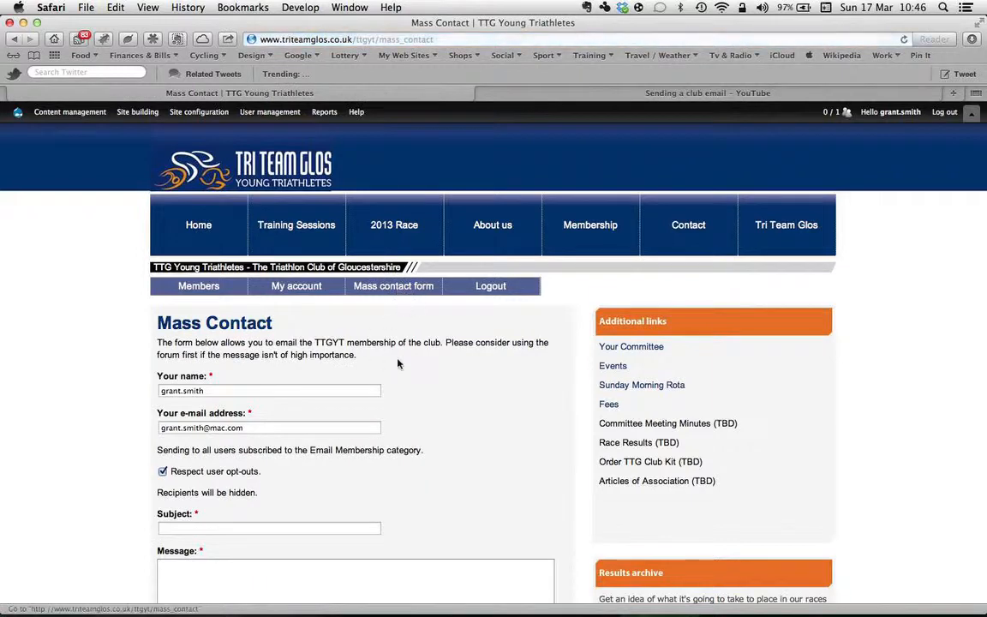
{"action": "scroll", "coordinate": [455, 393], "scroll_direction": "down", "scroll_amount": 10}
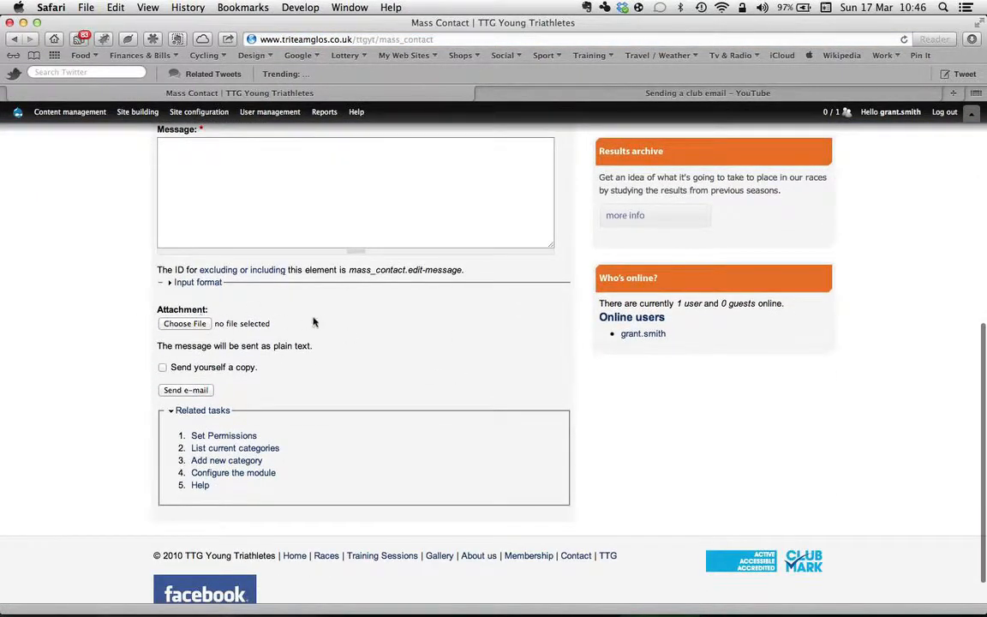
{"action": "scroll", "coordinate": [314, 323], "scroll_direction": "up", "scroll_amount": 8}
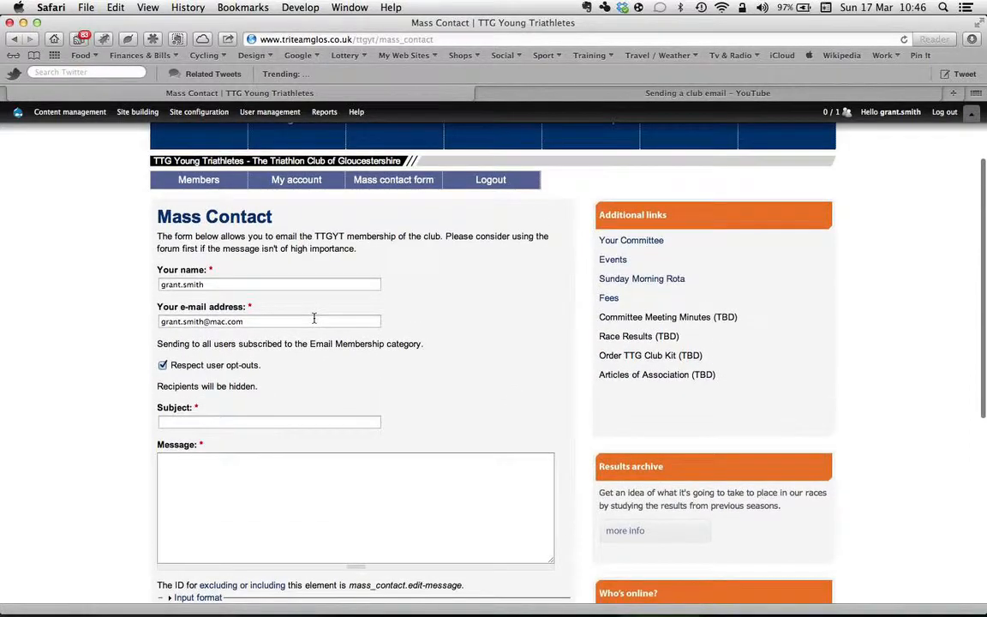
{"action": "scroll", "coordinate": [313, 318], "scroll_direction": "down", "scroll_amount": 9}
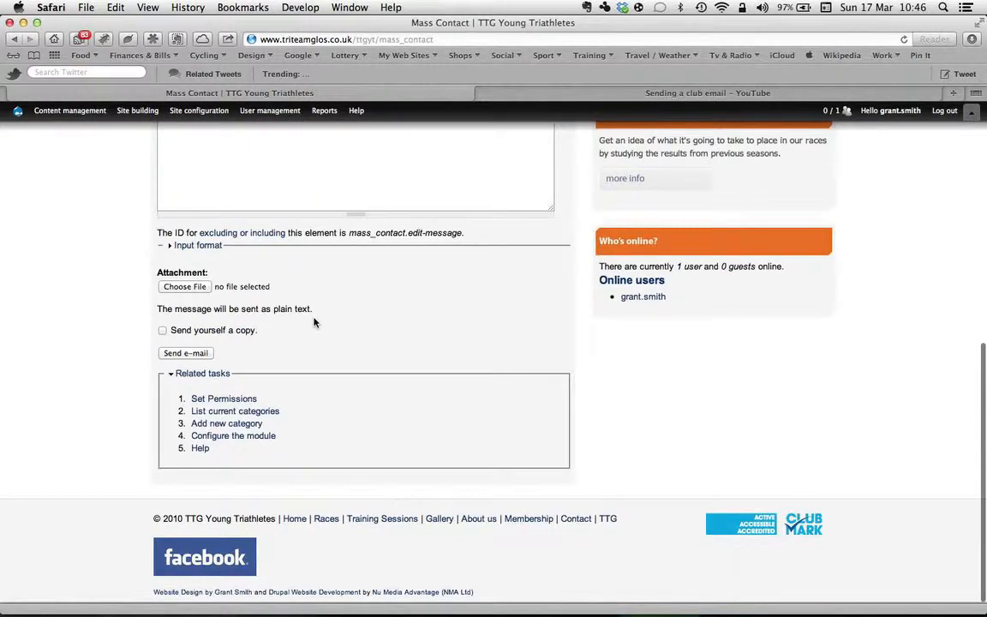
{"action": "scroll", "coordinate": [314, 322], "scroll_direction": "up", "scroll_amount": 7}
Step: Open the Mass Contact form's administration settings and review the sender, opt-out, BCC, message text and attachment options
{"action": "mouse_move", "coordinate": [180, 114]}
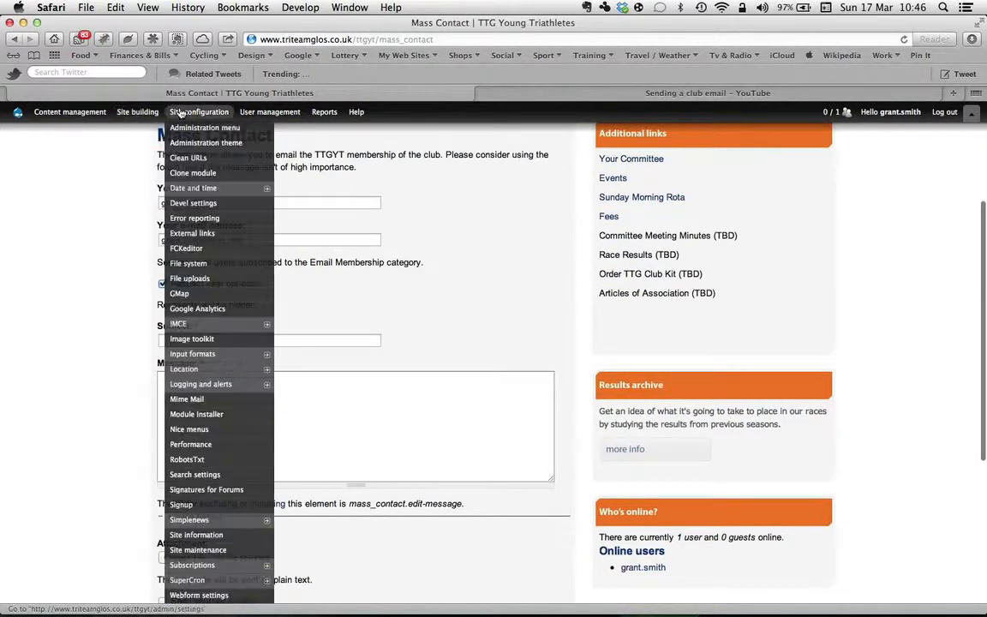
{"action": "mouse_move", "coordinate": [136, 114]}
{"action": "mouse_move", "coordinate": [142, 143]}
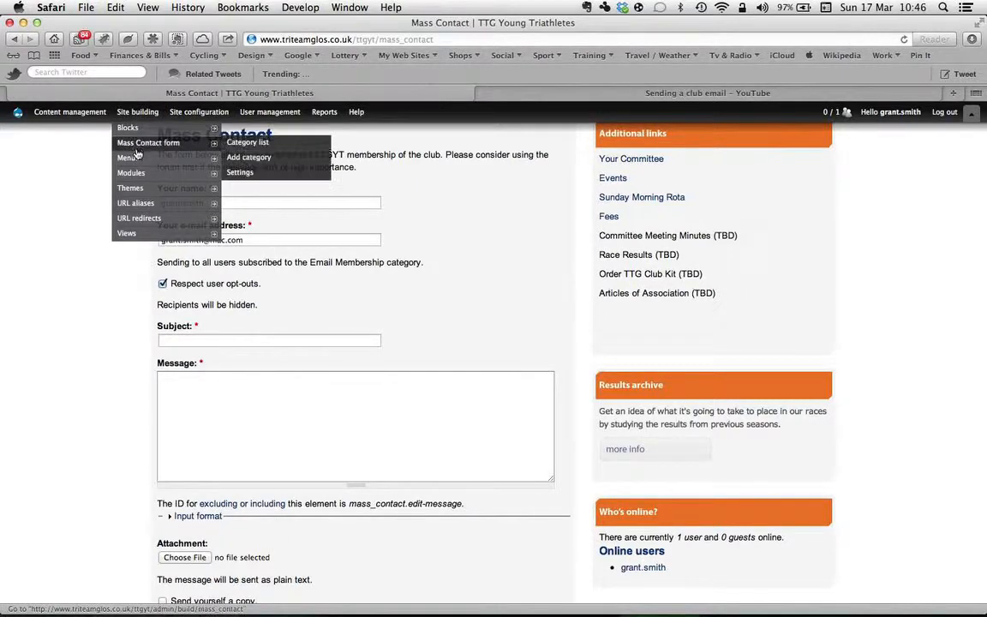
{"action": "left_click", "coordinate": [241, 173]}
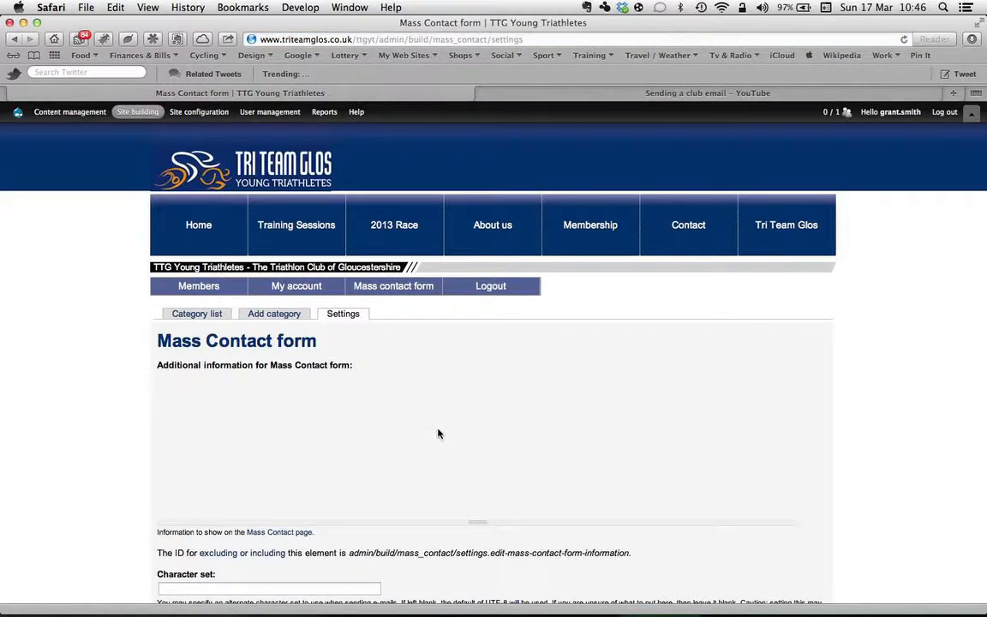
{"action": "scroll", "coordinate": [65, 393], "scroll_direction": "down", "scroll_amount": 5}
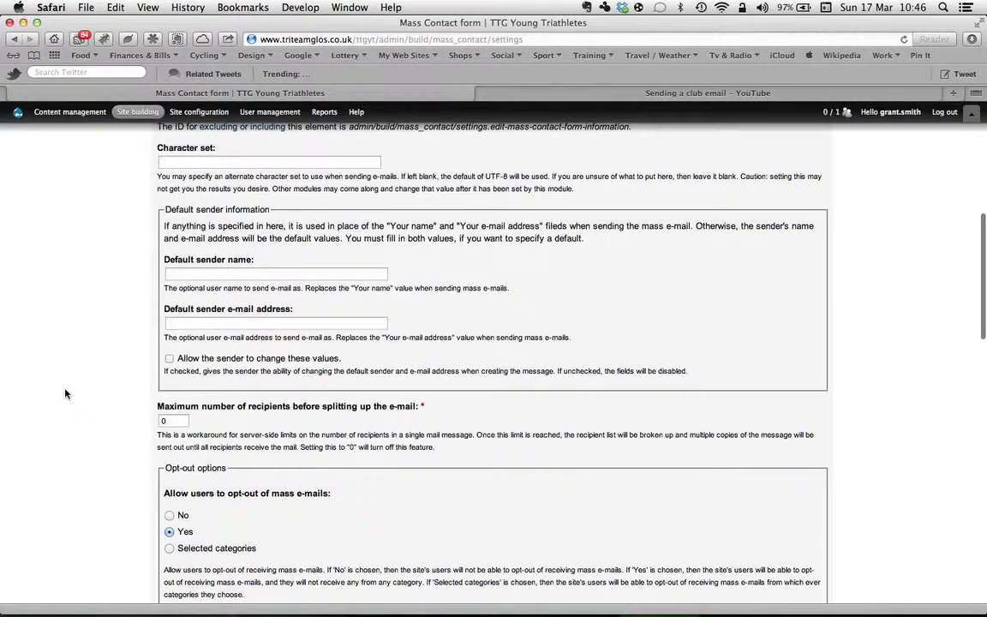
{"action": "scroll", "coordinate": [65, 393], "scroll_direction": "down", "scroll_amount": 2}
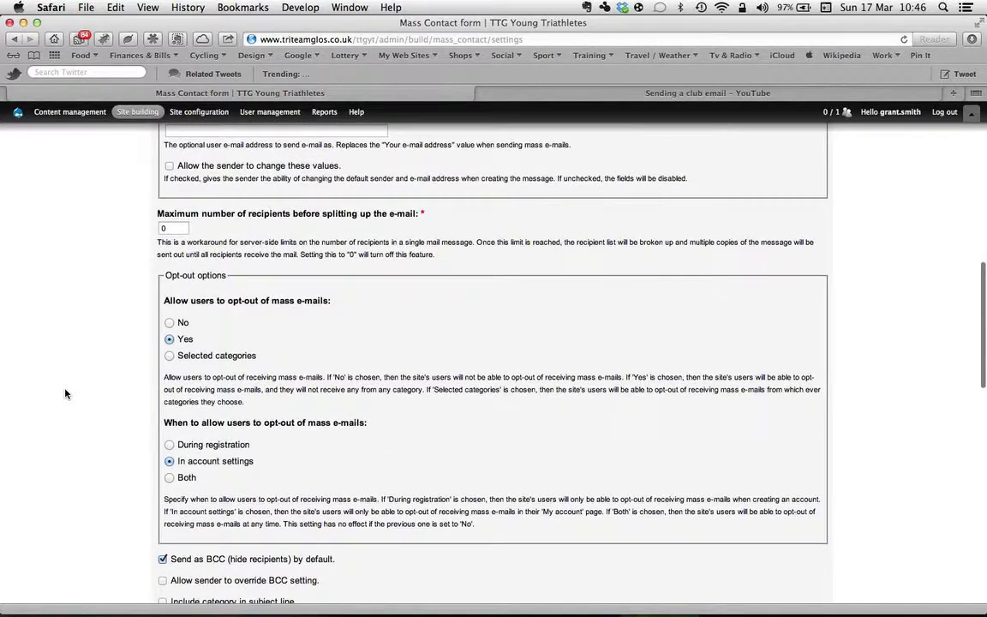
{"action": "scroll", "coordinate": [65, 393], "scroll_direction": "down", "scroll_amount": 4}
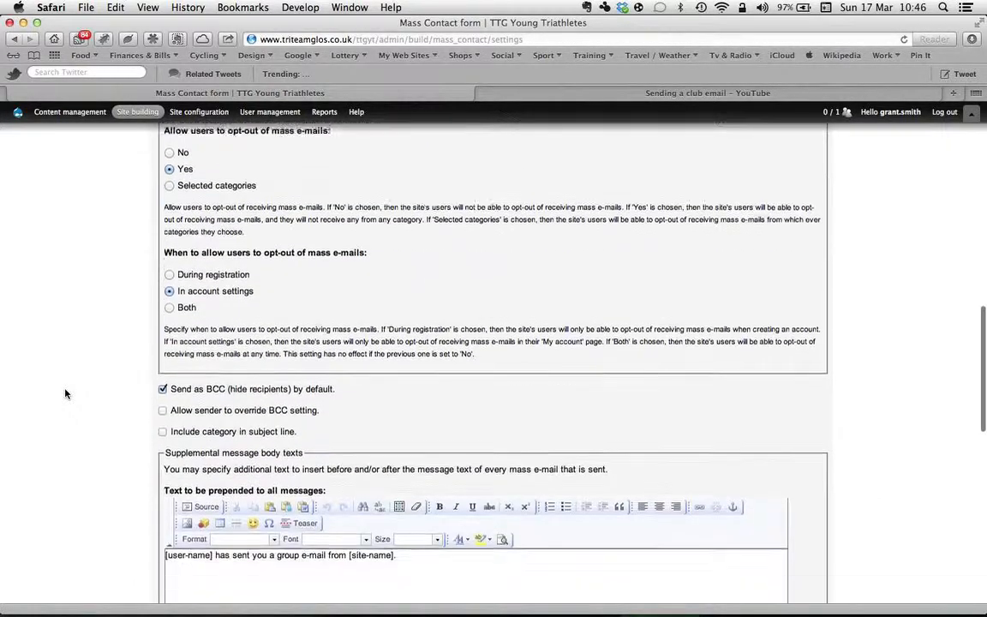
{"action": "scroll", "coordinate": [65, 393], "scroll_direction": "down", "scroll_amount": 8}
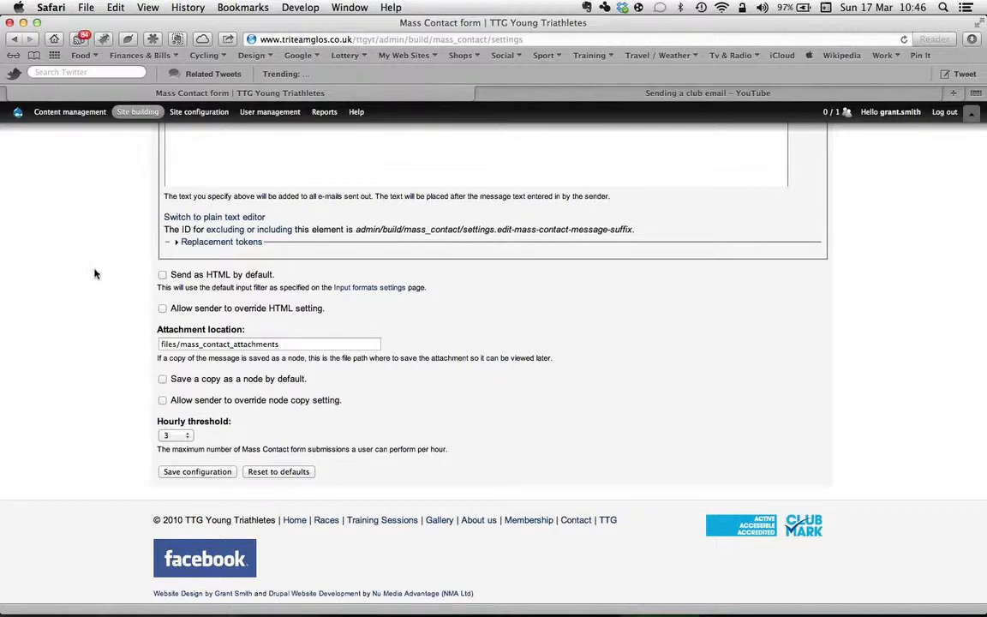
{"action": "scroll", "coordinate": [95, 273], "scroll_direction": "up", "scroll_amount": 5}
{"action": "scroll", "coordinate": [95, 274], "scroll_direction": "up", "scroll_amount": 7}
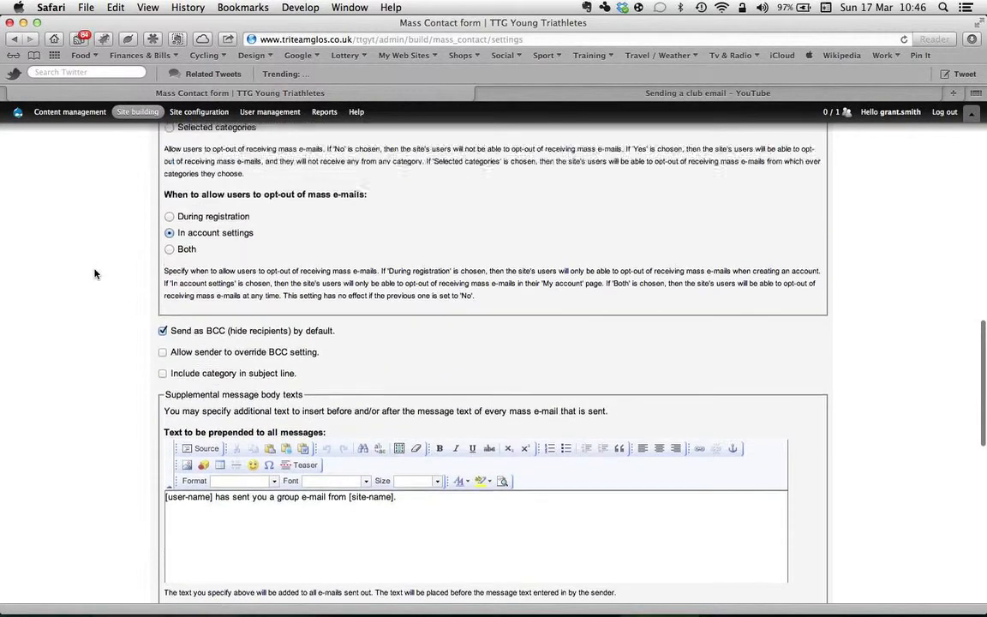
{"action": "scroll", "coordinate": [96, 273], "scroll_direction": "up", "scroll_amount": 8}
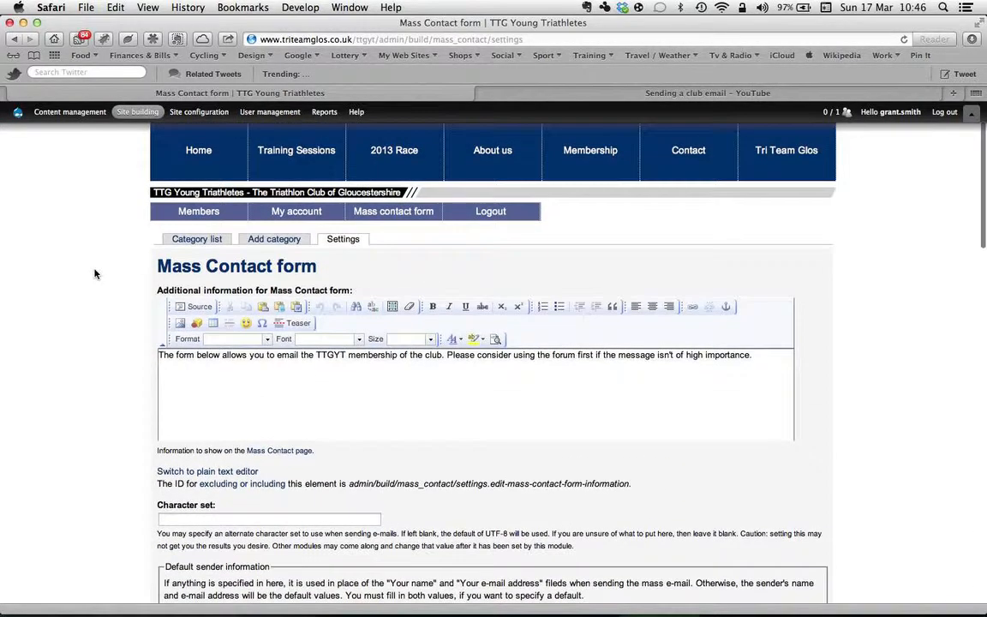
Step: Check the Mass Contact category list, and examine the add-category form's recipient roles and default selection options
{"action": "left_click", "coordinate": [197, 243]}
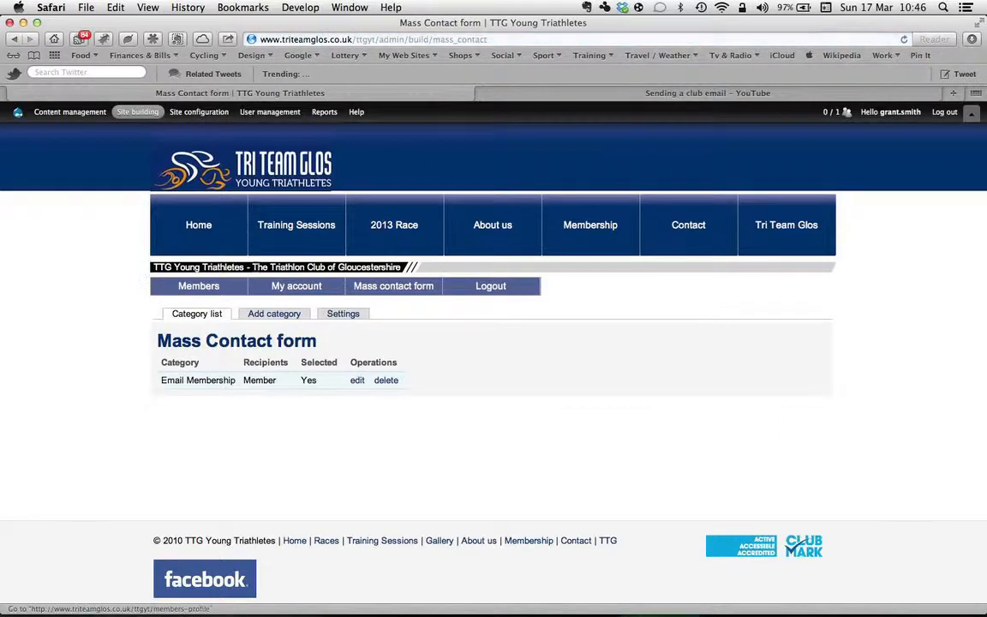
{"action": "left_click", "coordinate": [277, 315]}
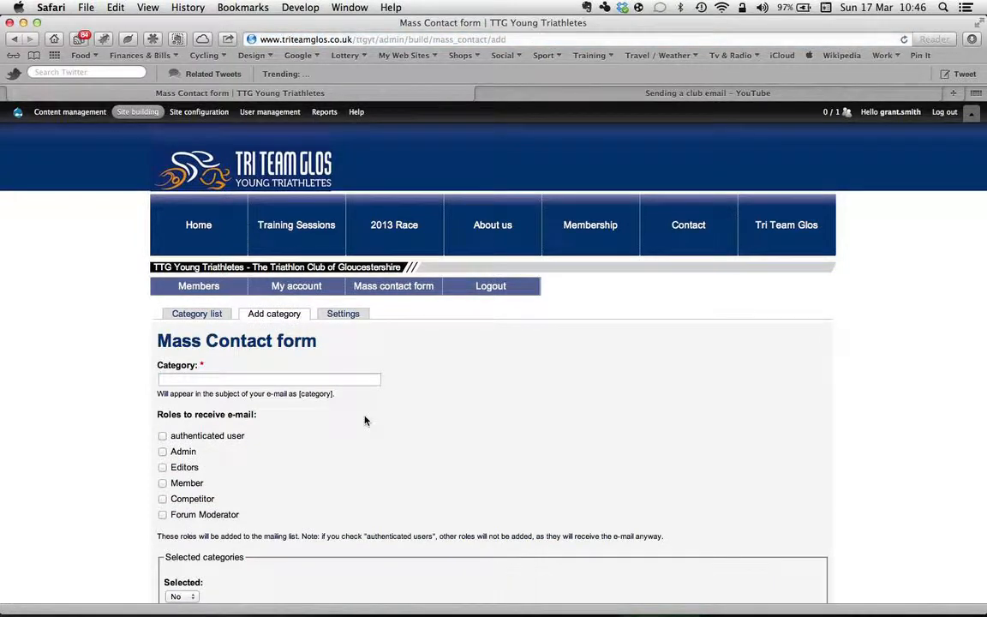
{"action": "scroll", "coordinate": [73, 436], "scroll_direction": "down", "scroll_amount": 5}
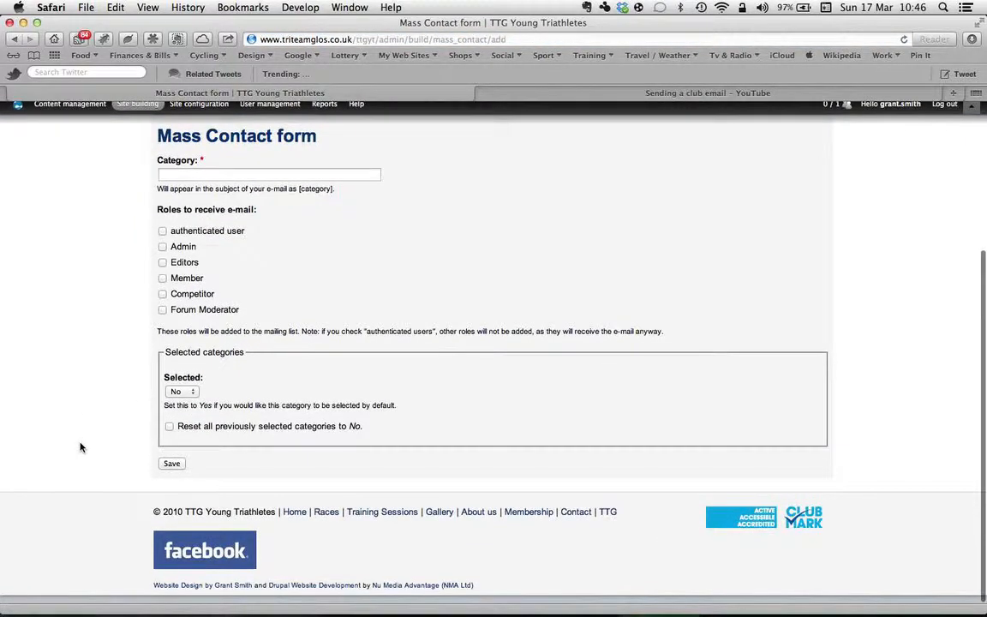
{"action": "scroll", "coordinate": [80, 447], "scroll_direction": "up", "scroll_amount": 5}
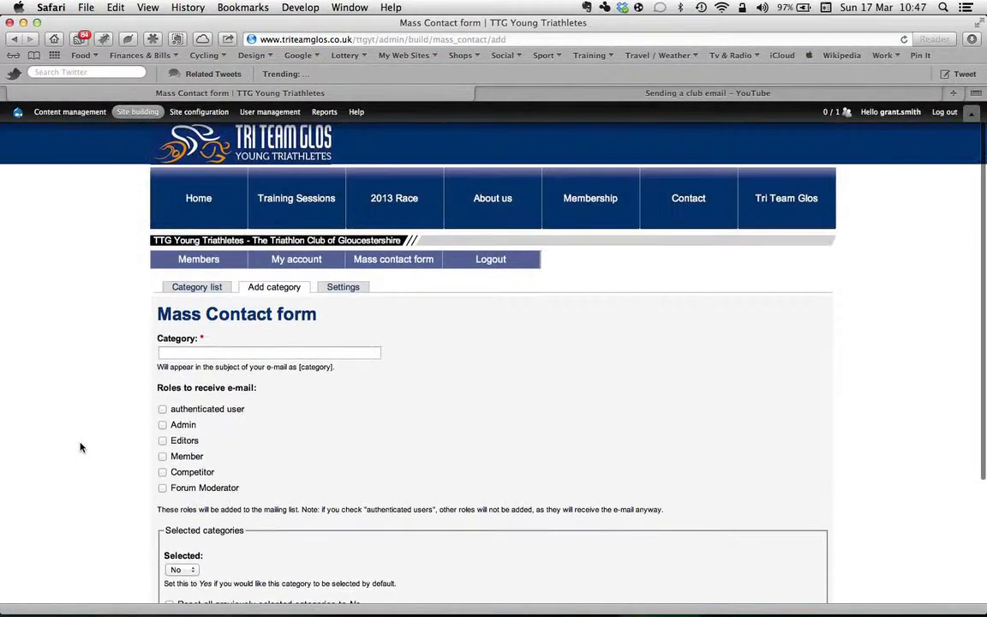
Step: Return to the Mass Contact settings and examine the additional information, default sender, opt-out, supplemental text, HTML and hourly threshold options
{"action": "left_click", "coordinate": [354, 292]}
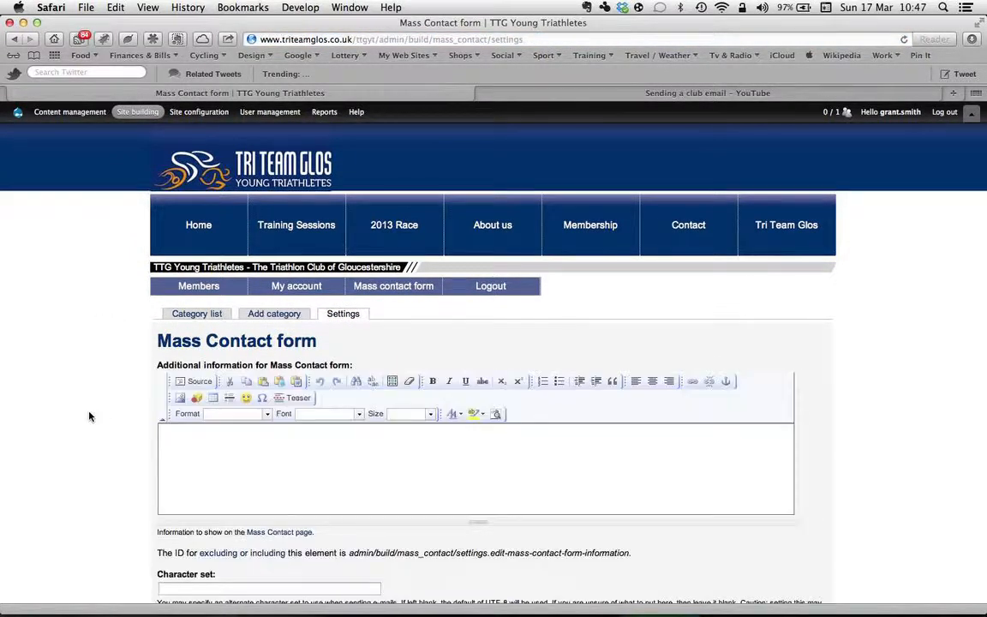
{"action": "scroll", "coordinate": [86, 420], "scroll_direction": "down", "scroll_amount": 8}
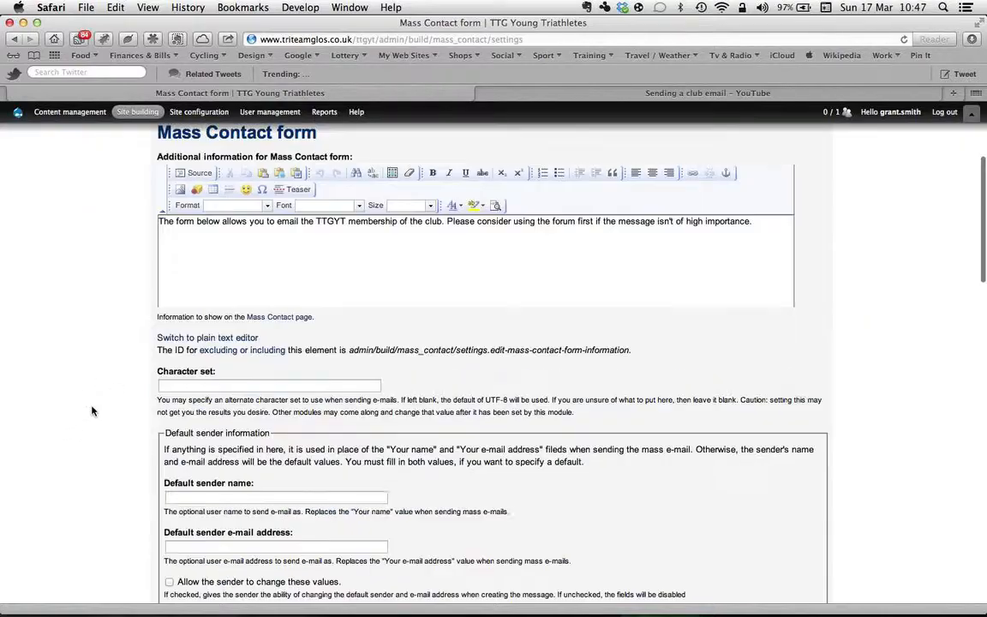
{"action": "scroll", "coordinate": [92, 411], "scroll_direction": "up", "scroll_amount": 6}
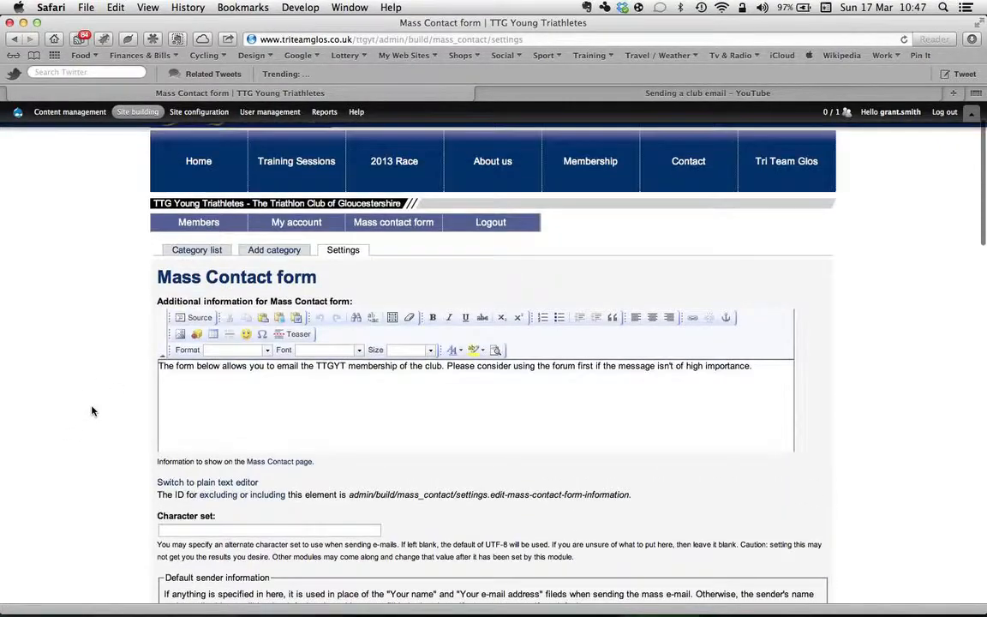
{"action": "scroll", "coordinate": [93, 411], "scroll_direction": "down", "scroll_amount": 7}
{"action": "scroll", "coordinate": [93, 412], "scroll_direction": "down", "scroll_amount": 3}
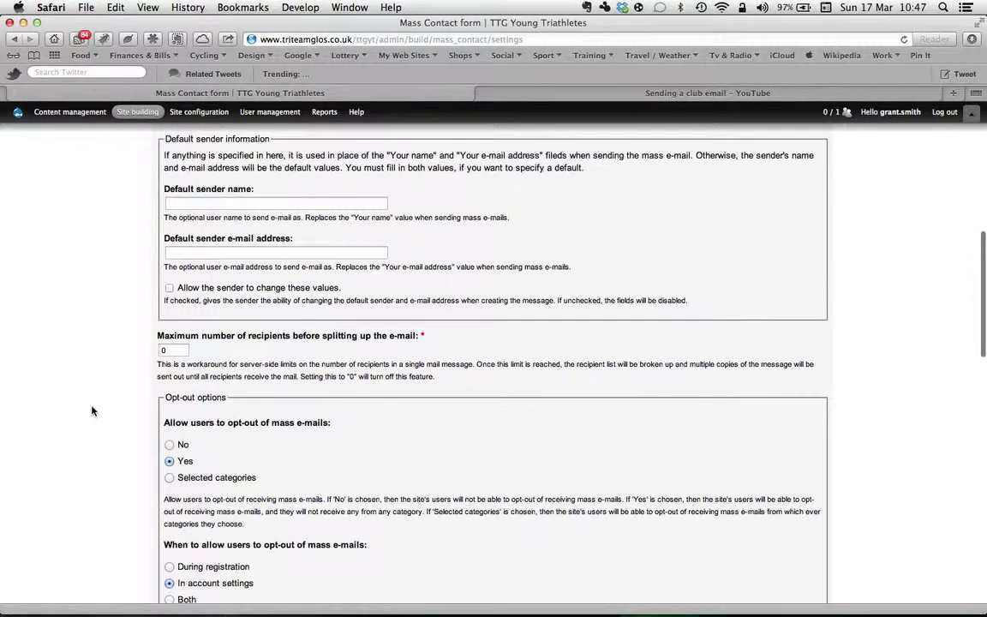
{"action": "scroll", "coordinate": [93, 411], "scroll_direction": "down", "scroll_amount": 5}
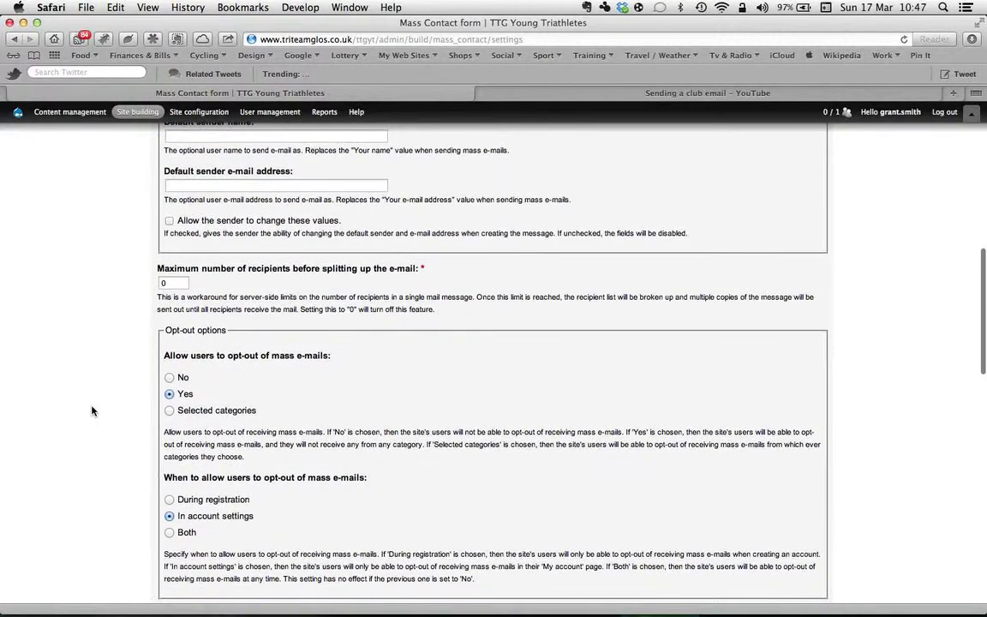
{"action": "scroll", "coordinate": [93, 411], "scroll_direction": "down", "scroll_amount": 3}
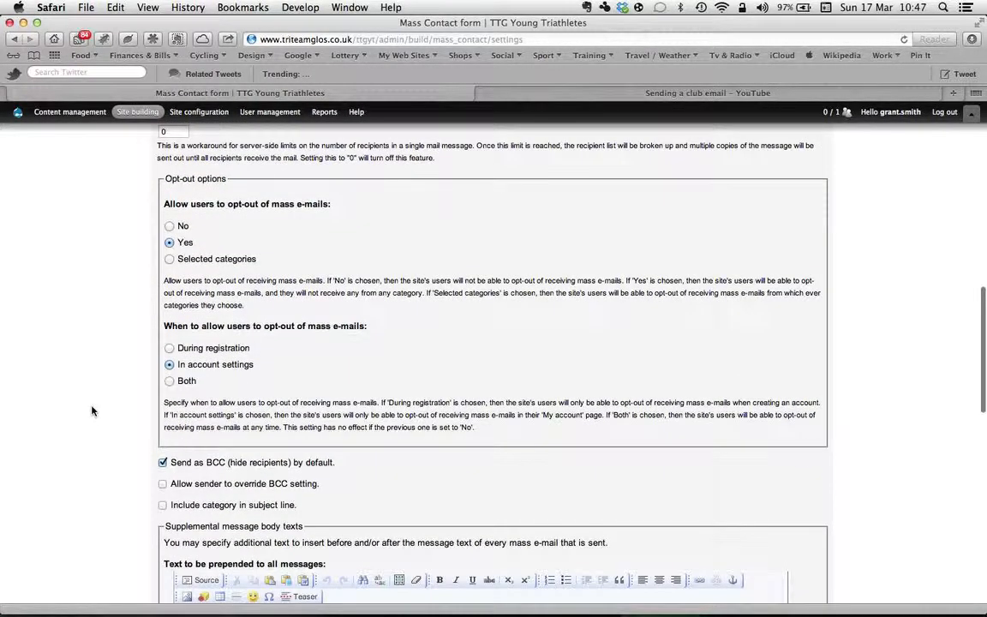
{"action": "scroll", "coordinate": [93, 411], "scroll_direction": "down", "scroll_amount": 4}
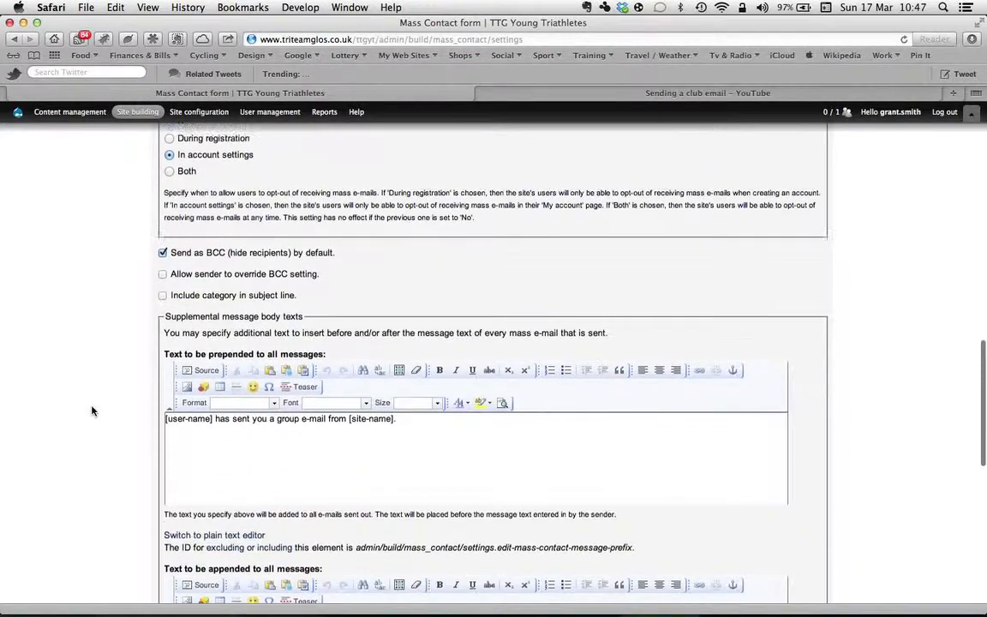
{"action": "scroll", "coordinate": [92, 411], "scroll_direction": "down", "scroll_amount": 5}
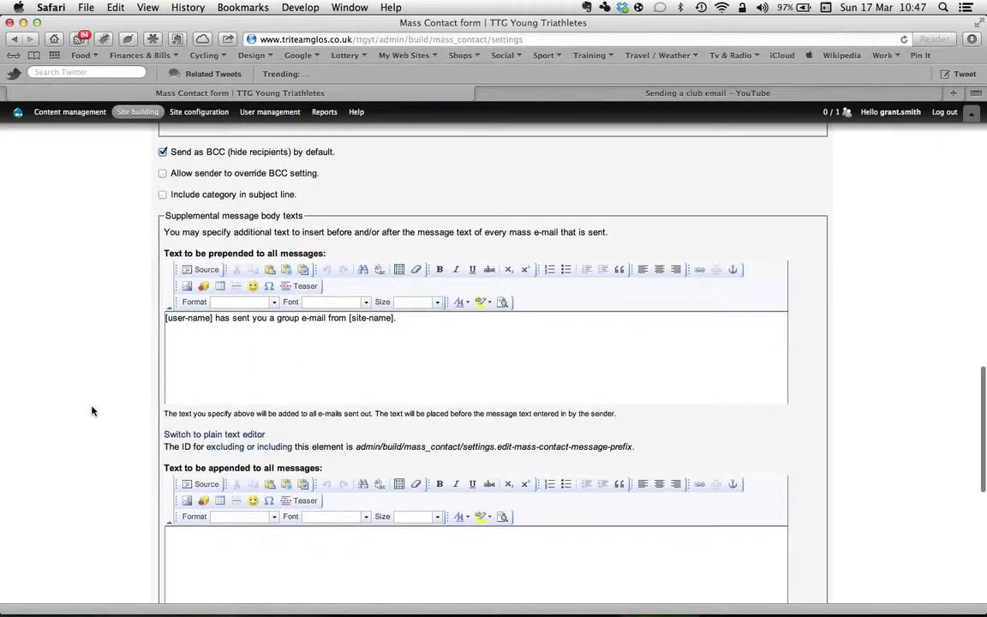
{"action": "scroll", "coordinate": [93, 411], "scroll_direction": "down", "scroll_amount": 4}
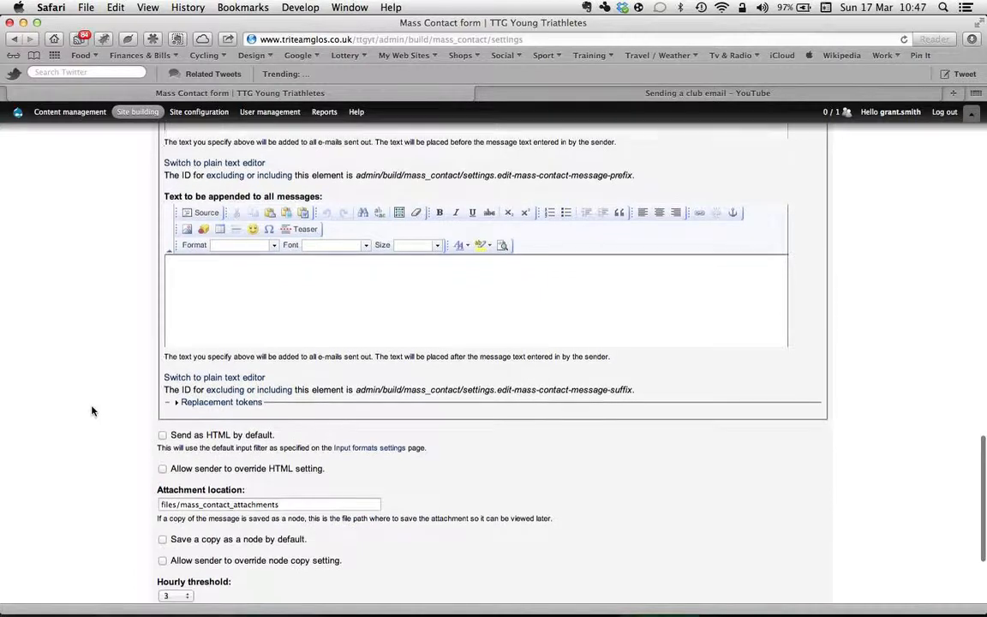
{"action": "scroll", "coordinate": [93, 411], "scroll_direction": "down", "scroll_amount": 2}
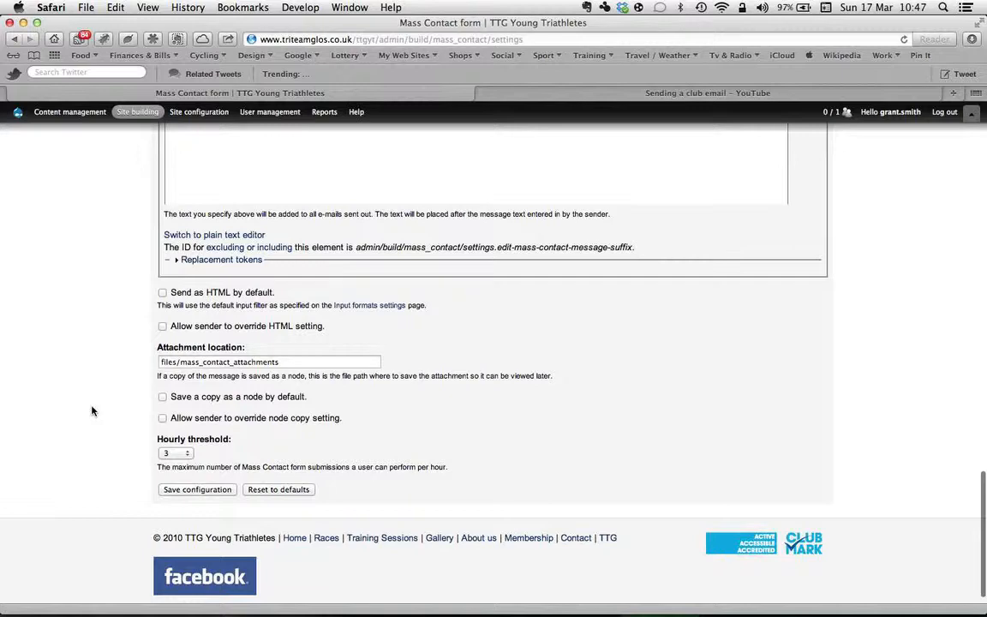
{"action": "scroll", "coordinate": [92, 412], "scroll_direction": "up", "scroll_amount": 3}
{"action": "scroll", "coordinate": [93, 409], "scroll_direction": "up", "scroll_amount": 3}
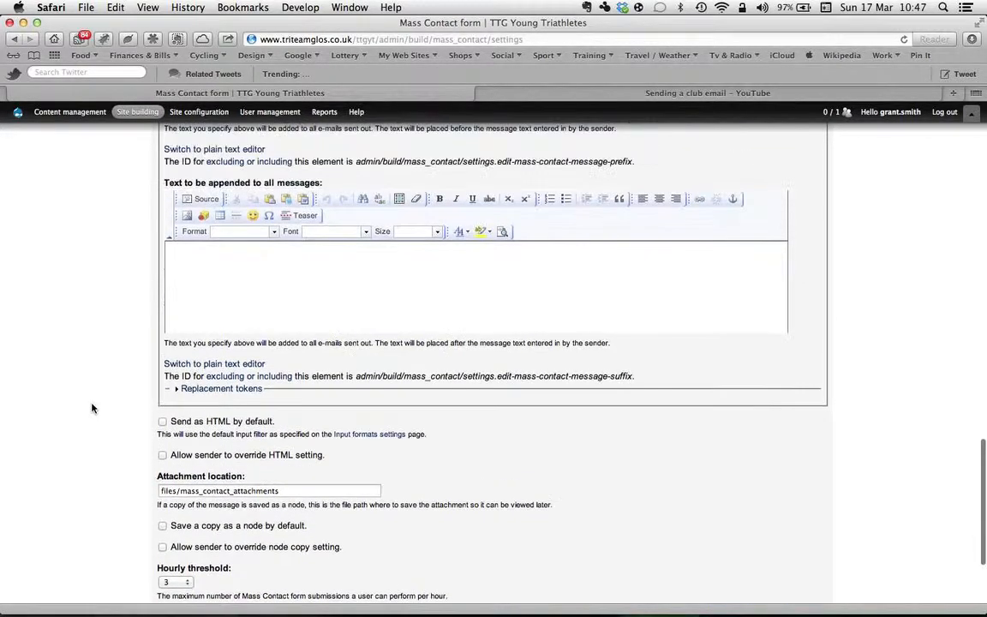
Step: Reopen the Mass Contact category list from the site administration options and look over the form for adding a category
{"action": "mouse_move", "coordinate": [138, 111]}
{"action": "mouse_move", "coordinate": [137, 157]}
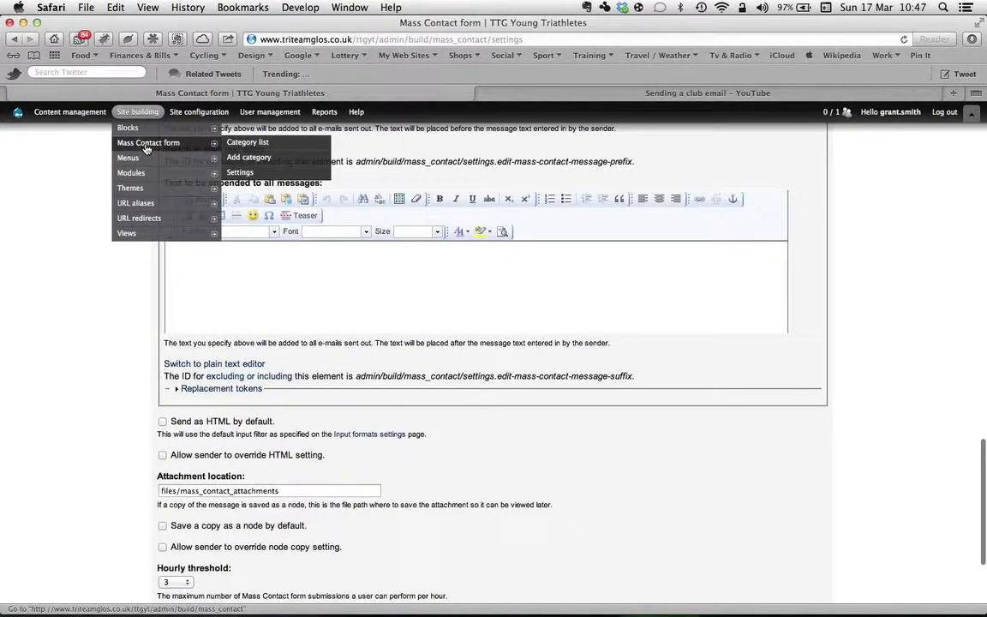
{"action": "left_click", "coordinate": [250, 143]}
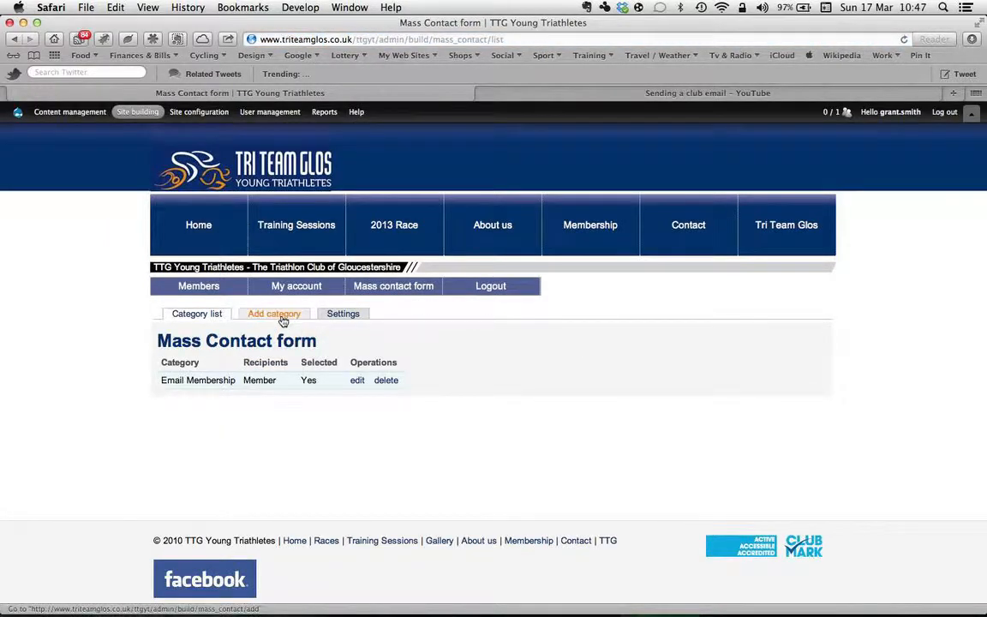
{"action": "left_click", "coordinate": [281, 317]}
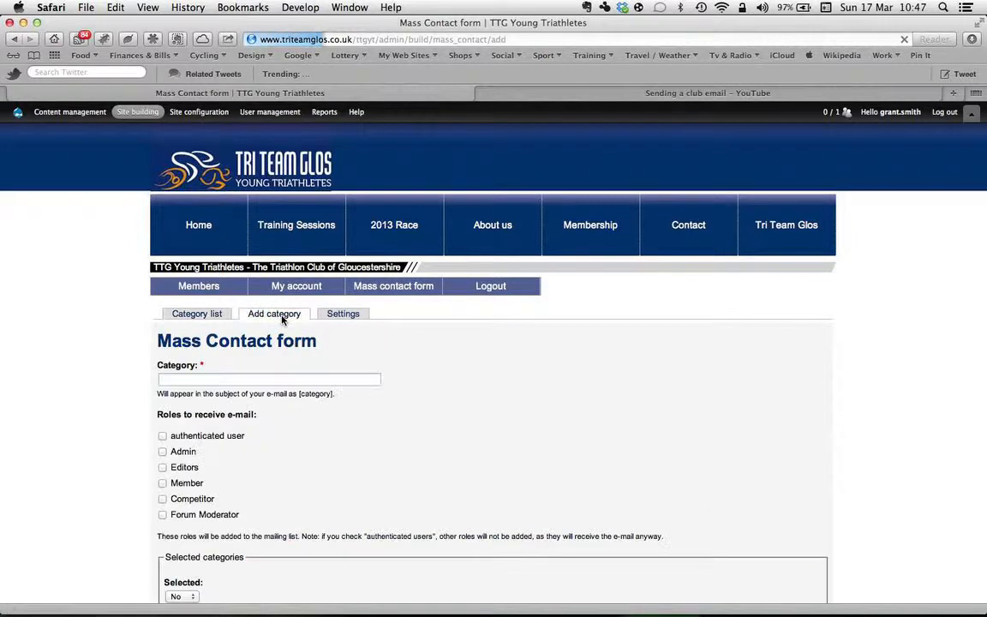
{"action": "scroll", "coordinate": [441, 429], "scroll_direction": "down", "scroll_amount": 5}
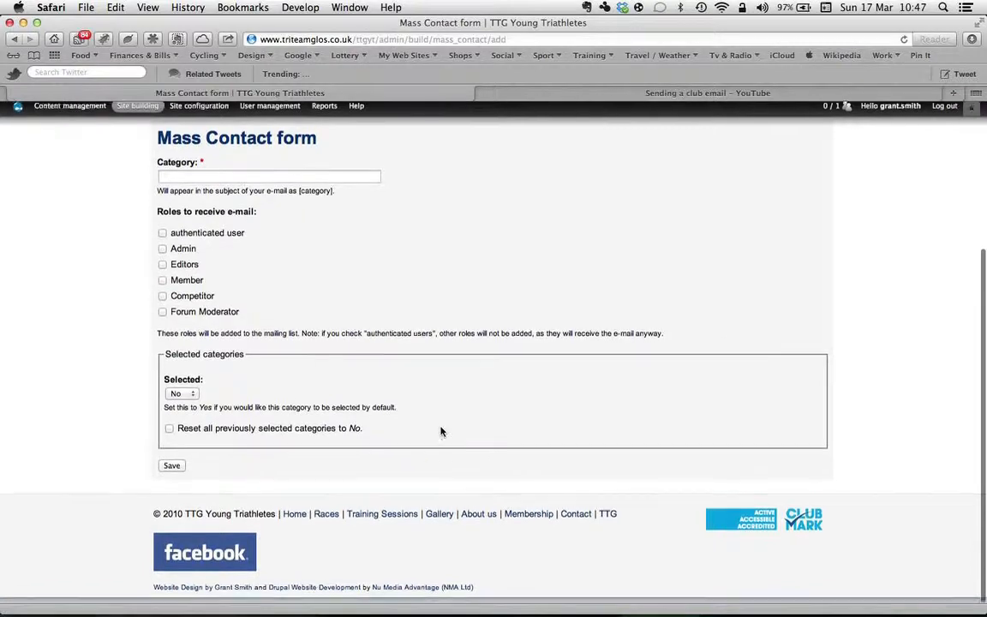
{"action": "scroll", "coordinate": [441, 432], "scroll_direction": "up", "scroll_amount": 5}
Step: Go through the Mass Contact settings once more, from the opt-out options to the attachment location and node copy options
{"action": "left_click", "coordinate": [344, 314]}
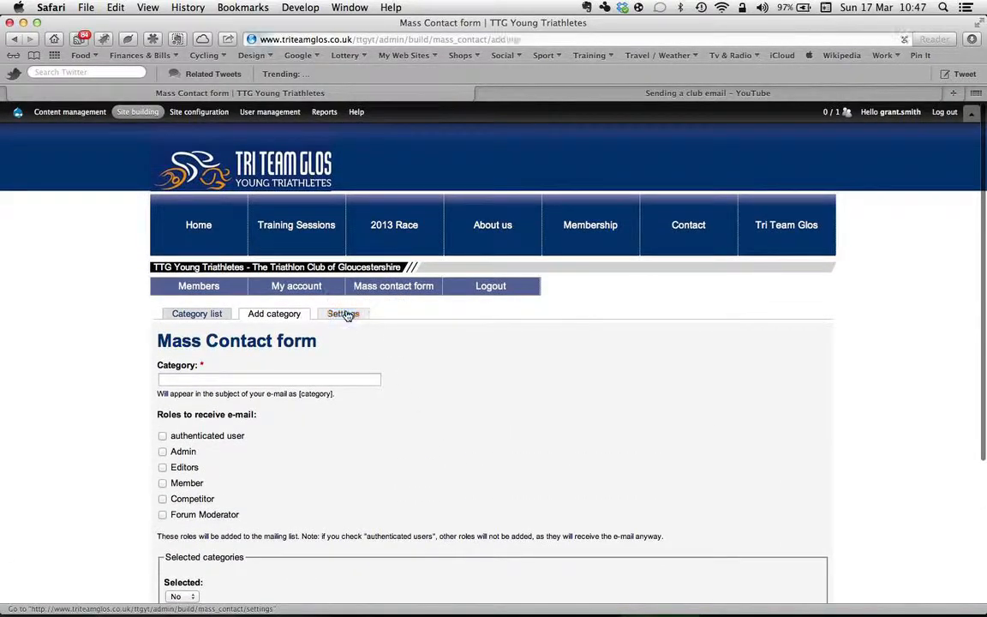
{"action": "scroll", "coordinate": [75, 418], "scroll_direction": "down", "scroll_amount": 4}
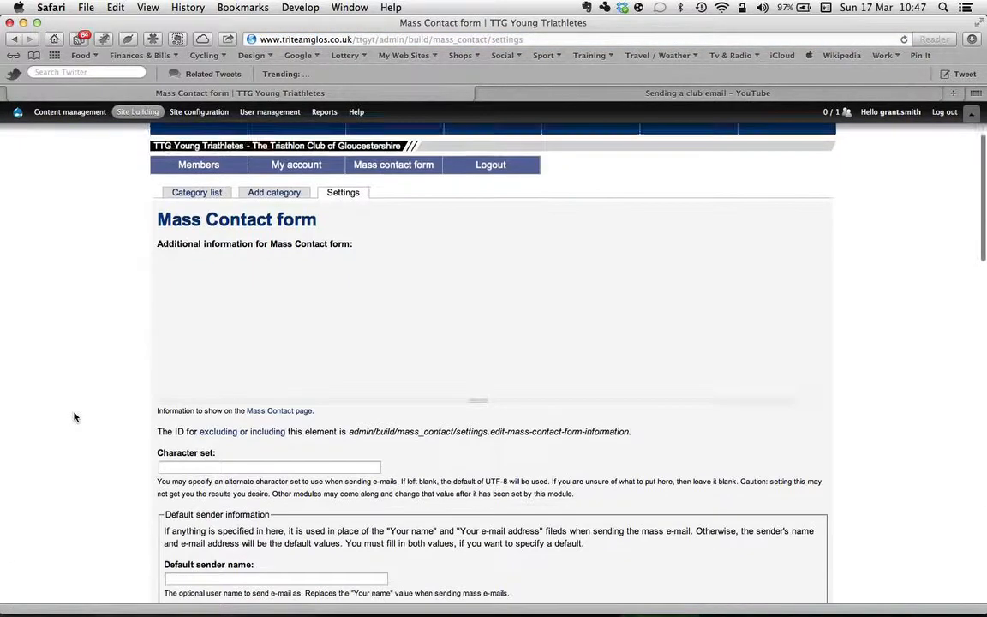
{"action": "scroll", "coordinate": [75, 418], "scroll_direction": "down", "scroll_amount": 10}
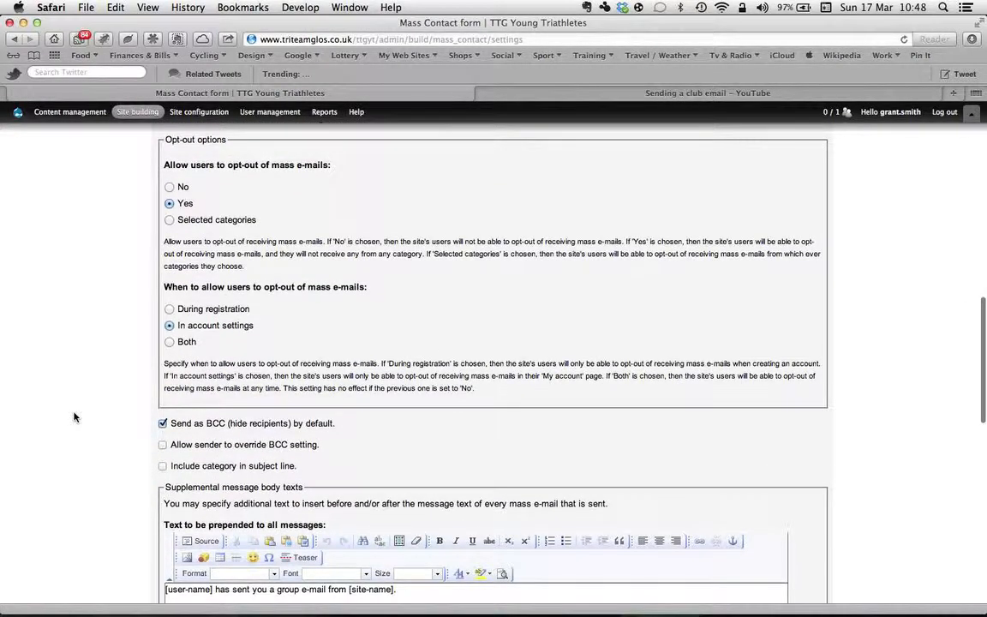
{"action": "scroll", "coordinate": [74, 418], "scroll_direction": "down", "scroll_amount": 5}
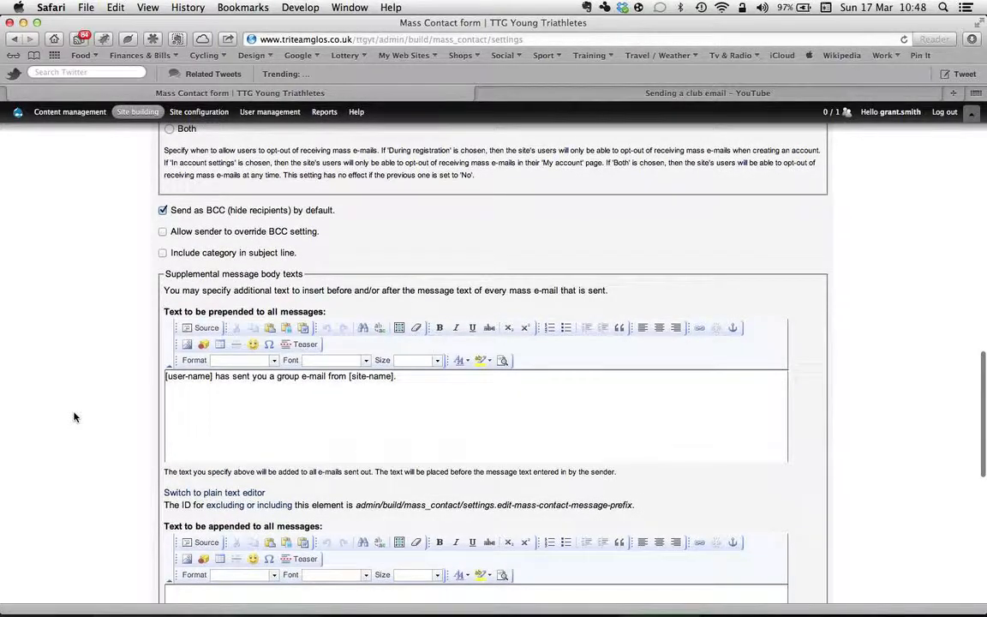
{"action": "scroll", "coordinate": [74, 418], "scroll_direction": "down", "scroll_amount": 5}
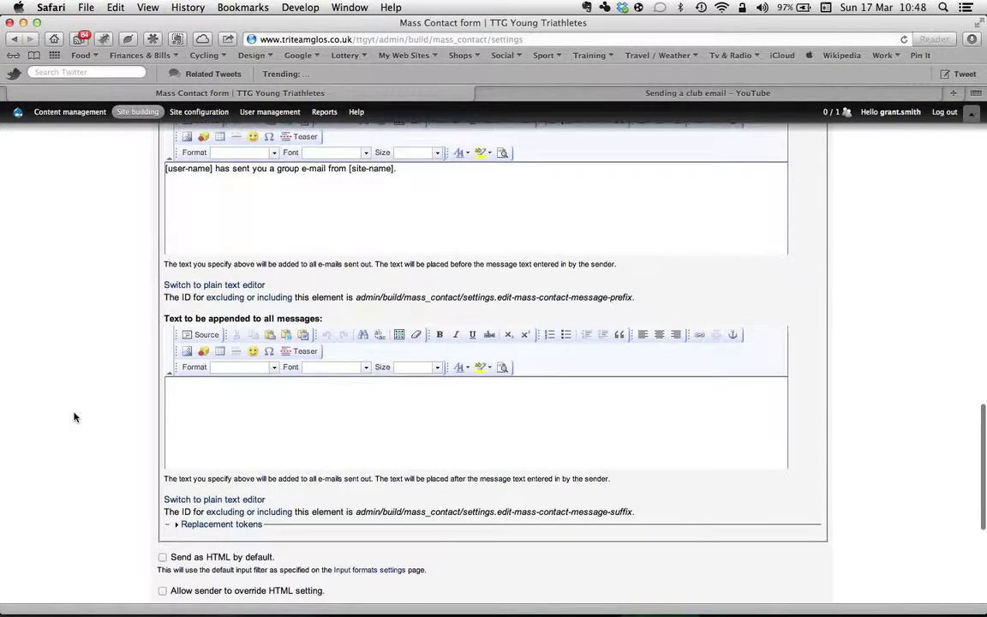
{"action": "scroll", "coordinate": [75, 417], "scroll_direction": "down", "scroll_amount": 5}
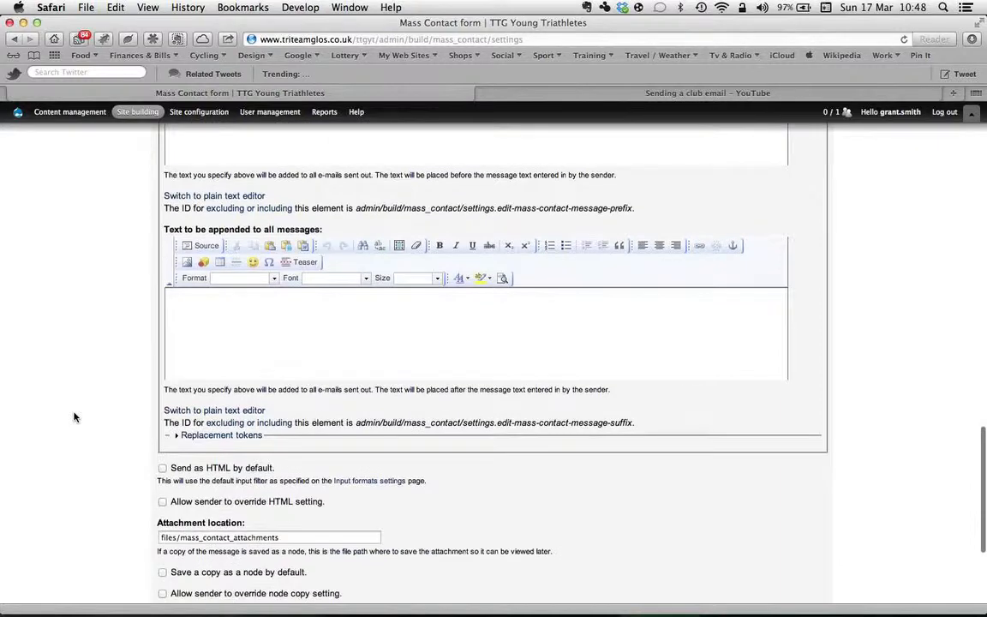
{"action": "scroll", "coordinate": [75, 417], "scroll_direction": "down", "scroll_amount": 2}
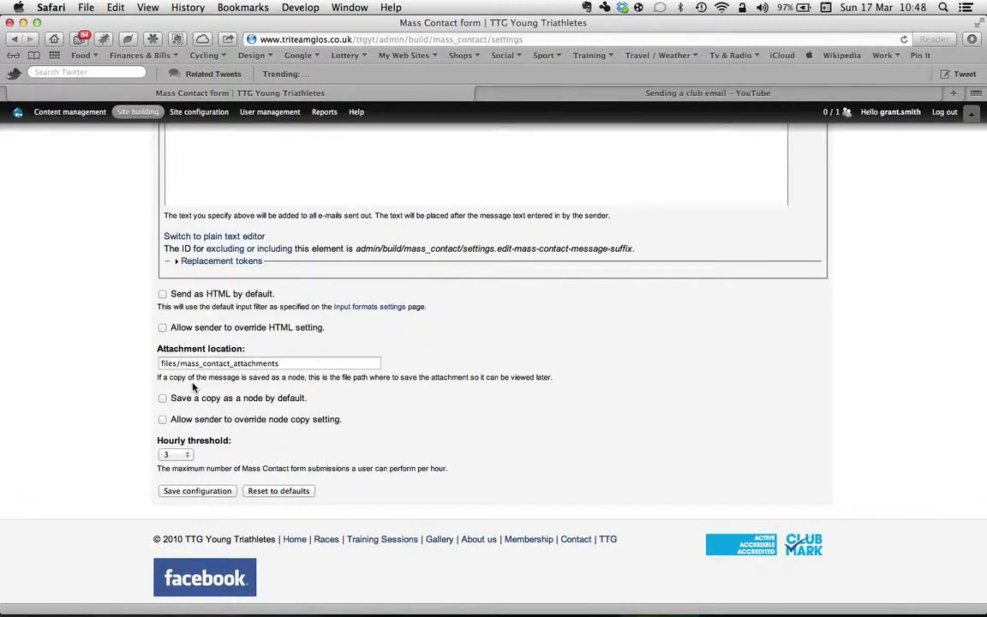
Step: Choose 3 as the hourly threshold for Mass Contact form submissions and save the configuration
{"action": "left_click", "coordinate": [176, 454]}
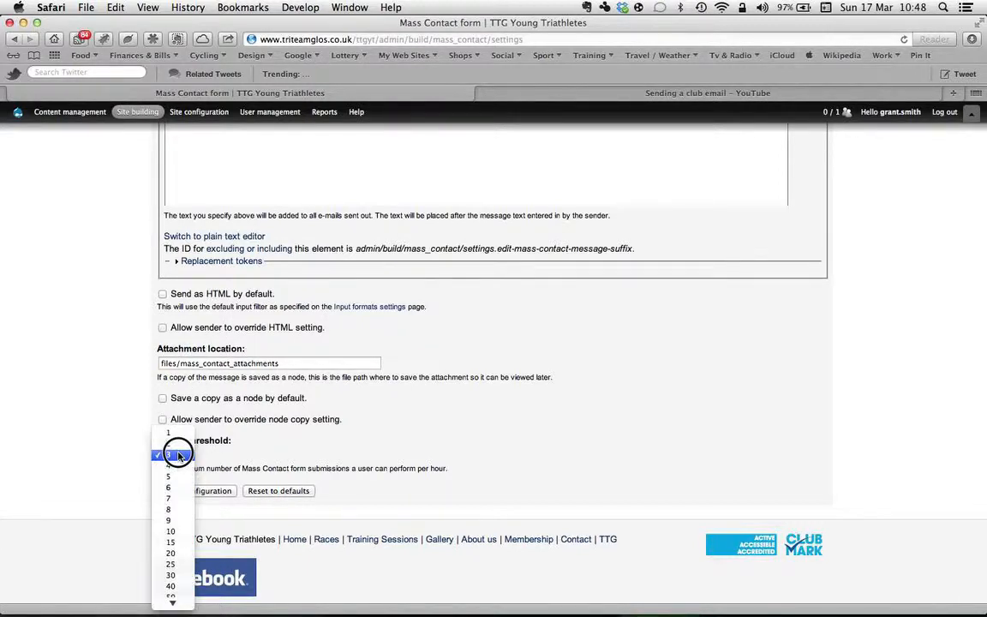
{"action": "left_click", "coordinate": [178, 455]}
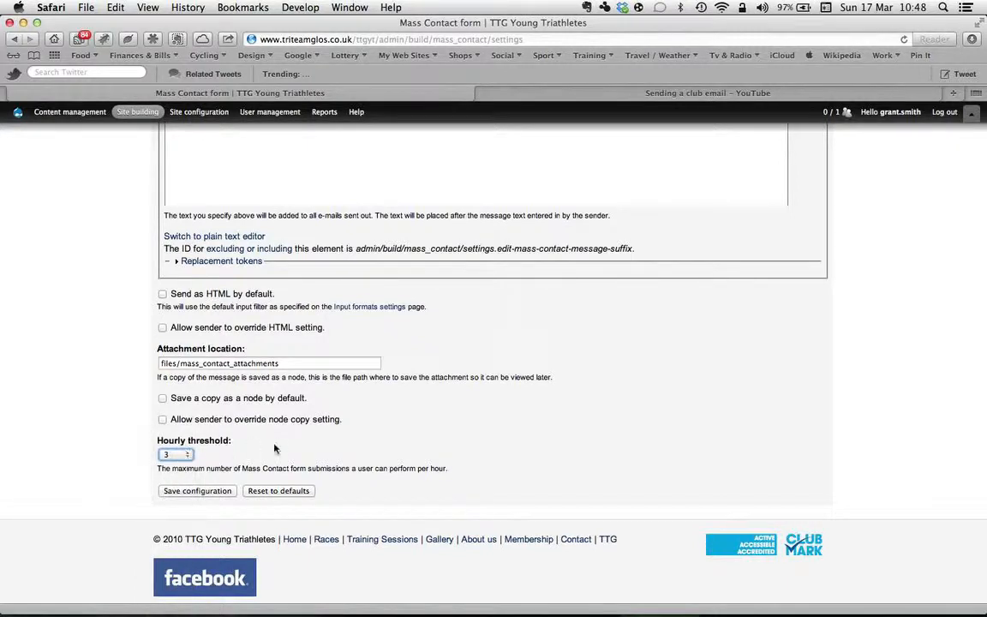
{"action": "scroll", "coordinate": [367, 431], "scroll_direction": "down", "scroll_amount": 2}
{"action": "left_click", "coordinate": [186, 472]}
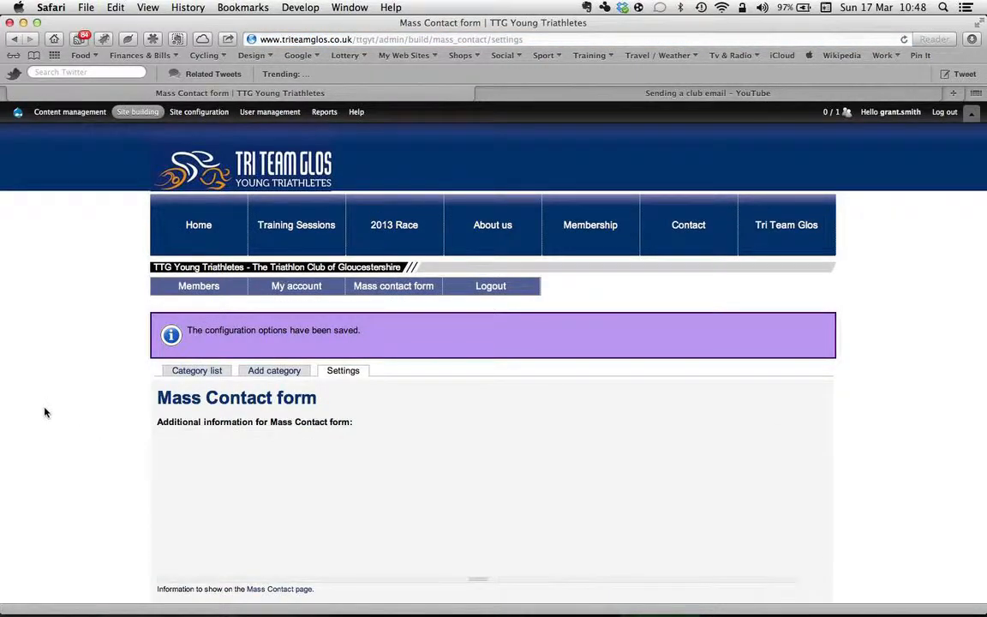
Step: Review the saved Mass Contact settings from the additional information text through the opt-out and supplemental text options to the hourly threshold
{"action": "scroll", "coordinate": [58, 439], "scroll_direction": "down", "scroll_amount": 1}
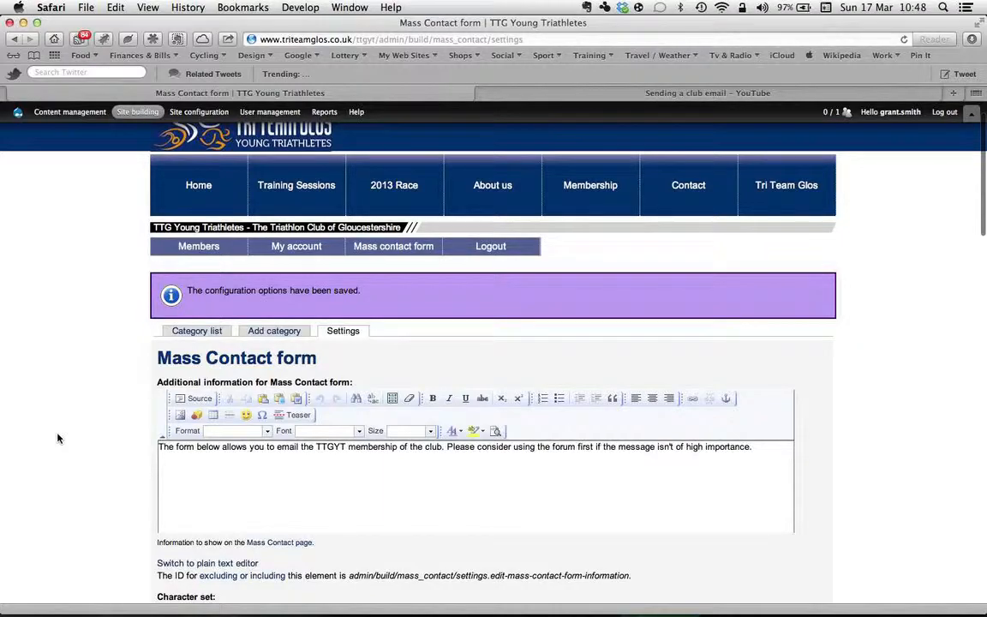
{"action": "scroll", "coordinate": [57, 439], "scroll_direction": "down", "scroll_amount": 18}
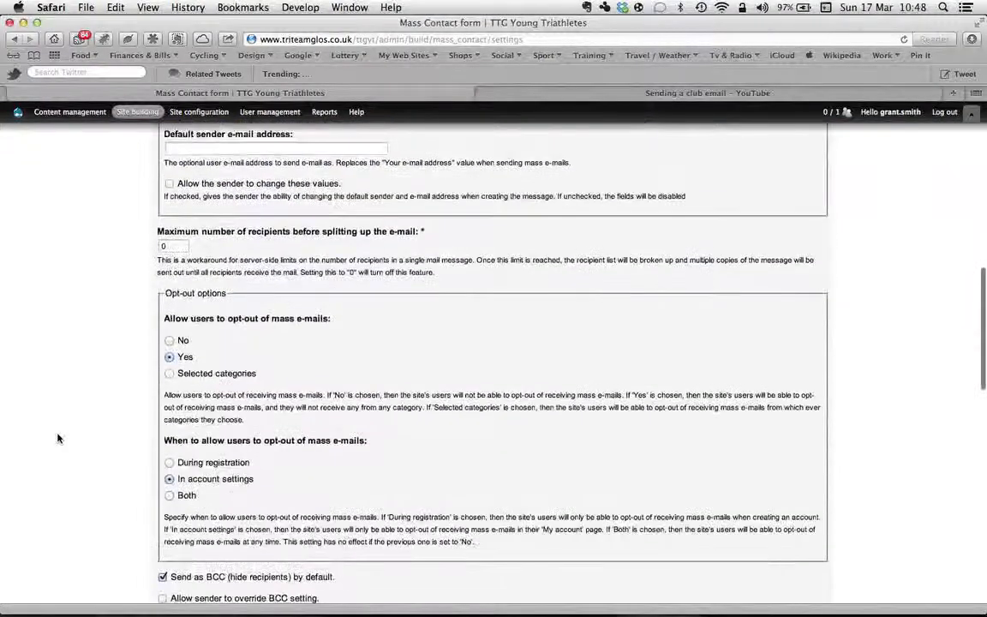
{"action": "scroll", "coordinate": [58, 439], "scroll_direction": "down", "scroll_amount": 20}
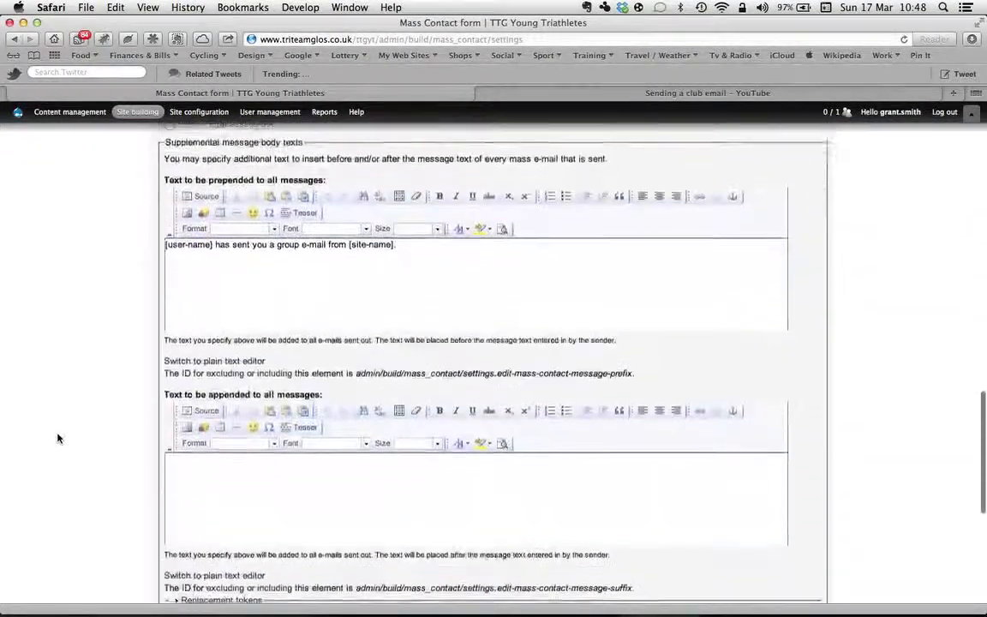
{"action": "scroll", "coordinate": [57, 439], "scroll_direction": "down", "scroll_amount": 2}
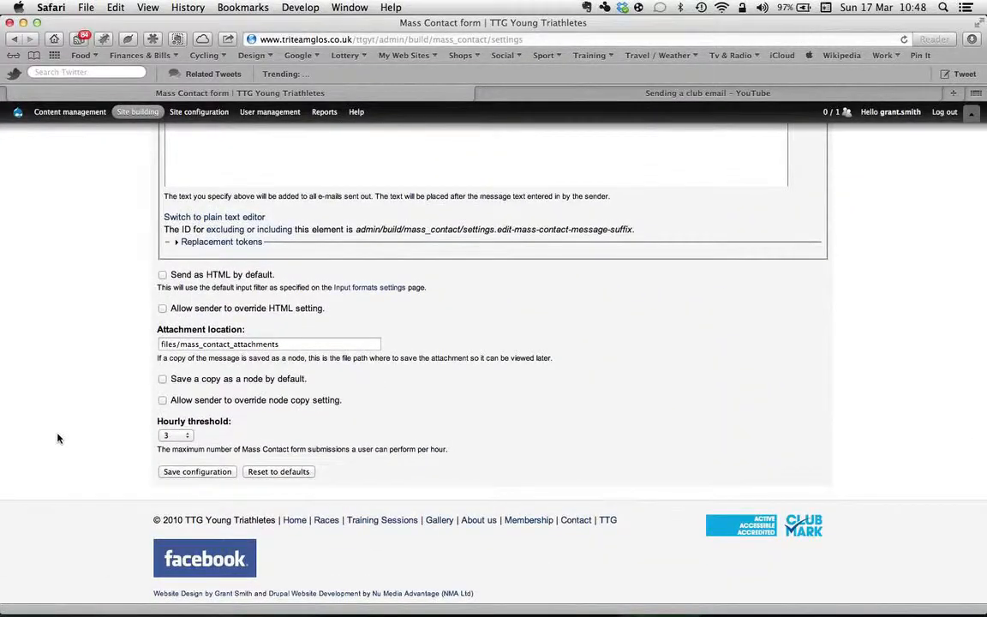